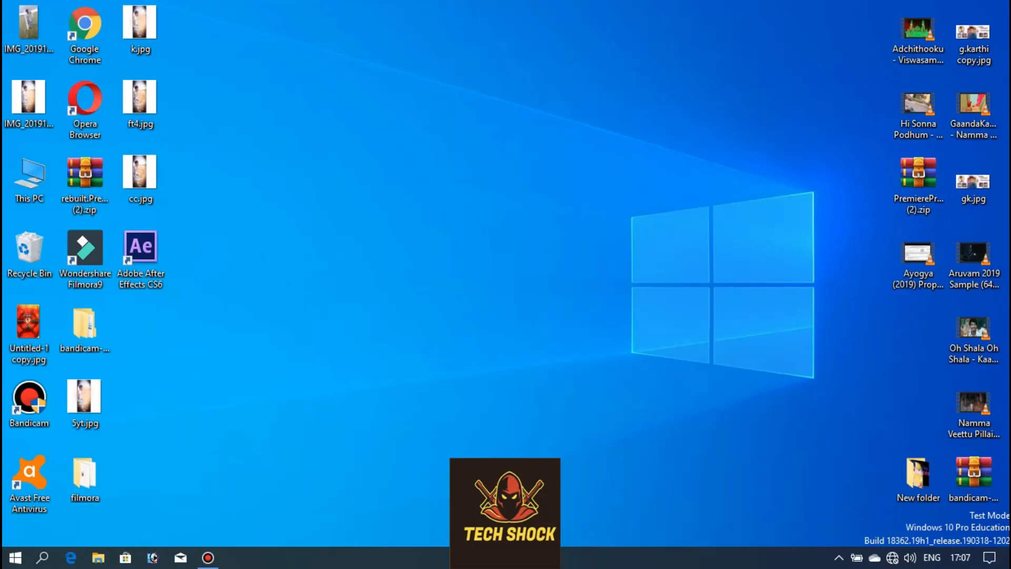
Step: Launch Adobe After Effects and start a new composition in the empty project
double_click(156, 281)
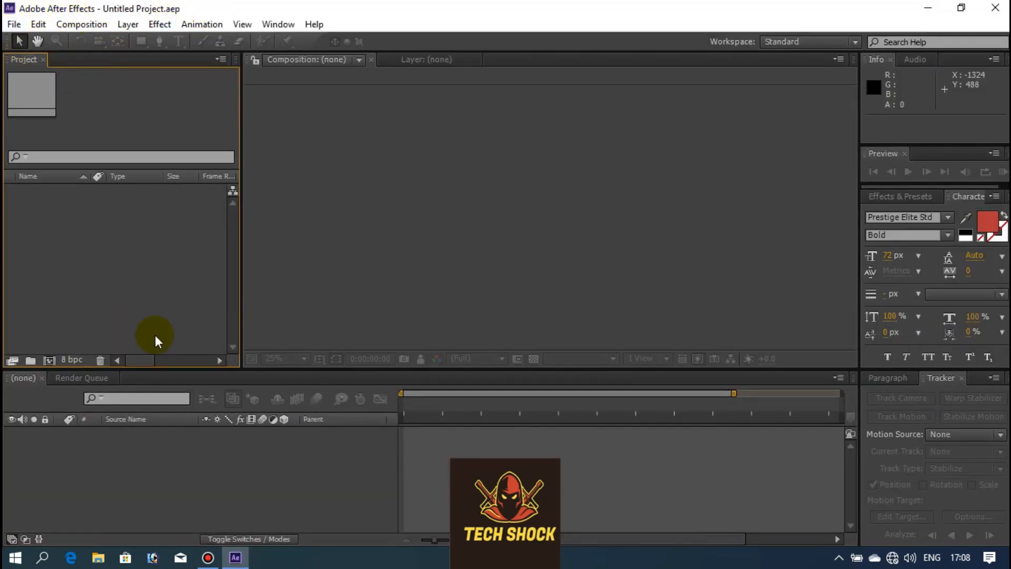
right_click(137, 279)
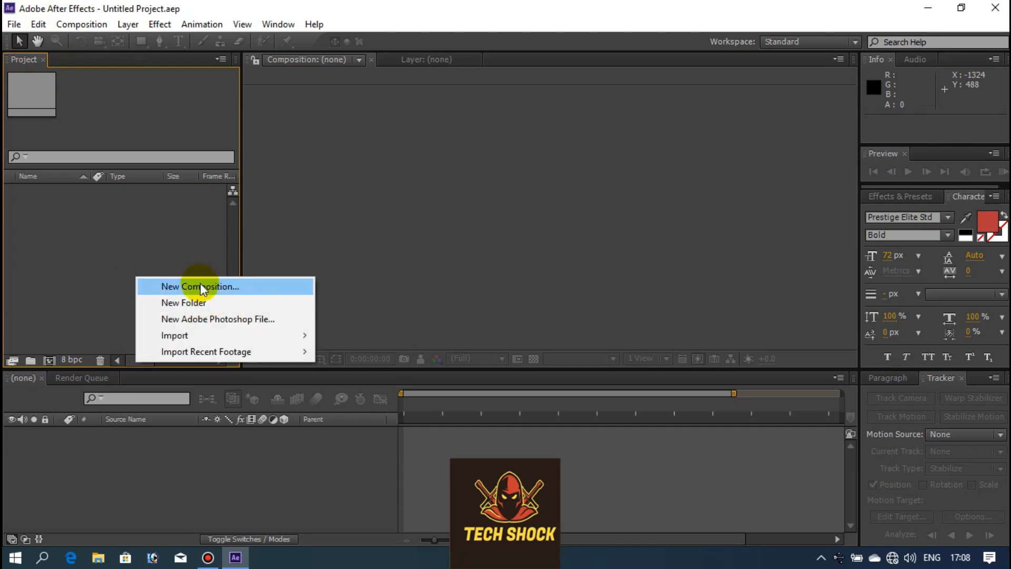
left_click(201, 284)
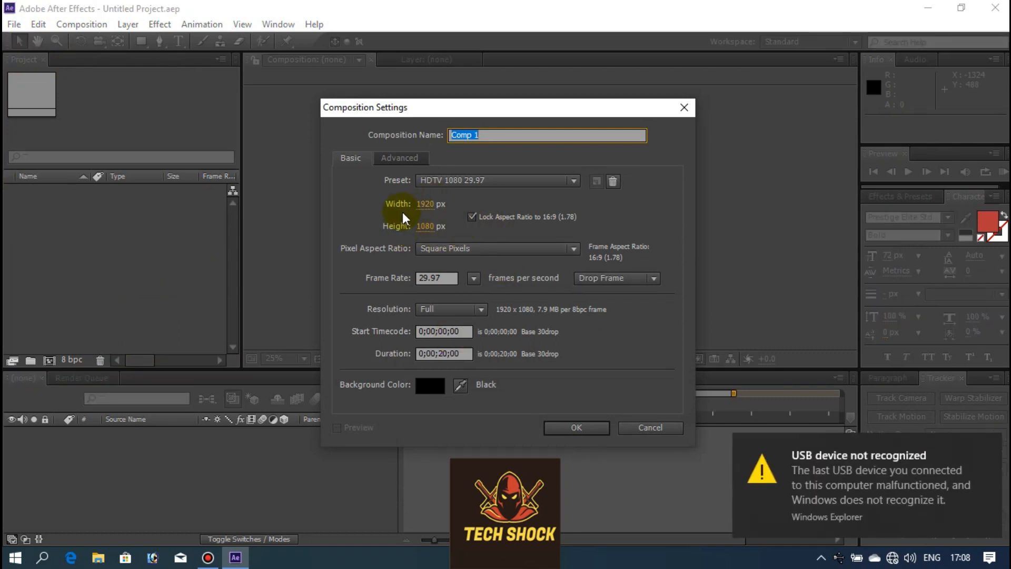
Step: Create the composition with the HDTV 1080 29.97 preset, square pixels and a 29.97 fps frame rate
left_click(443, 178)
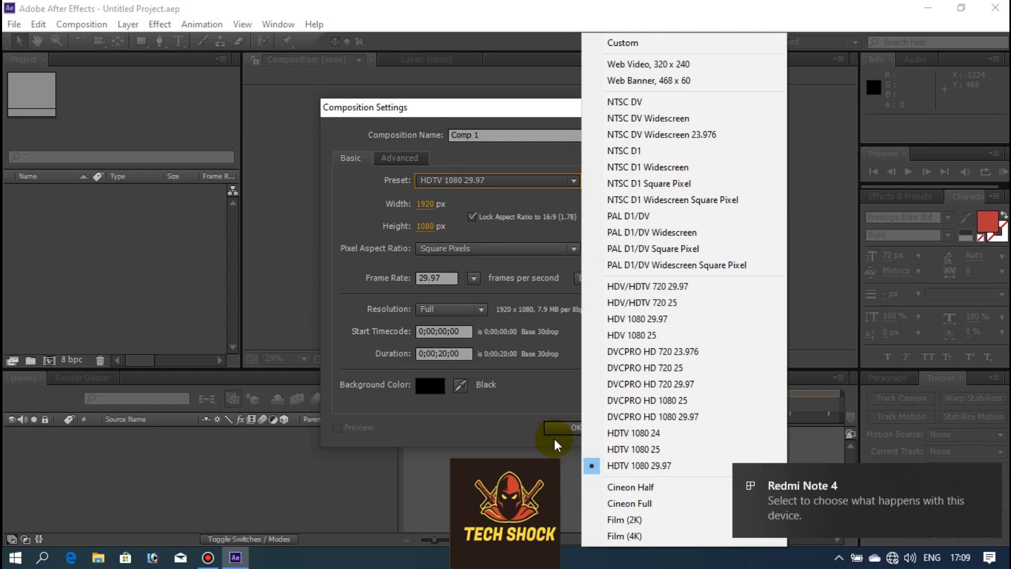
left_click(467, 248)
left_click(467, 246)
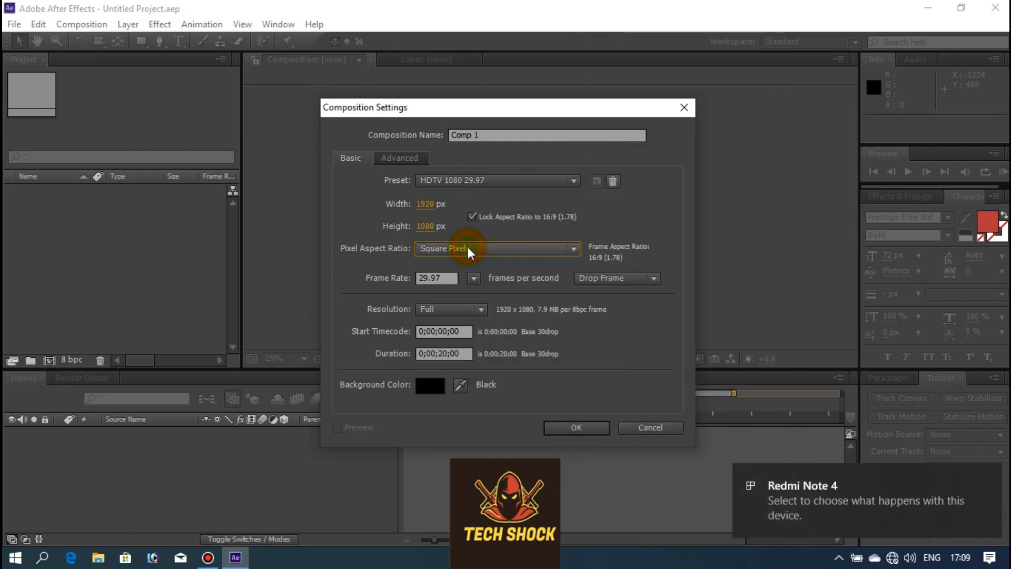
left_click(485, 247)
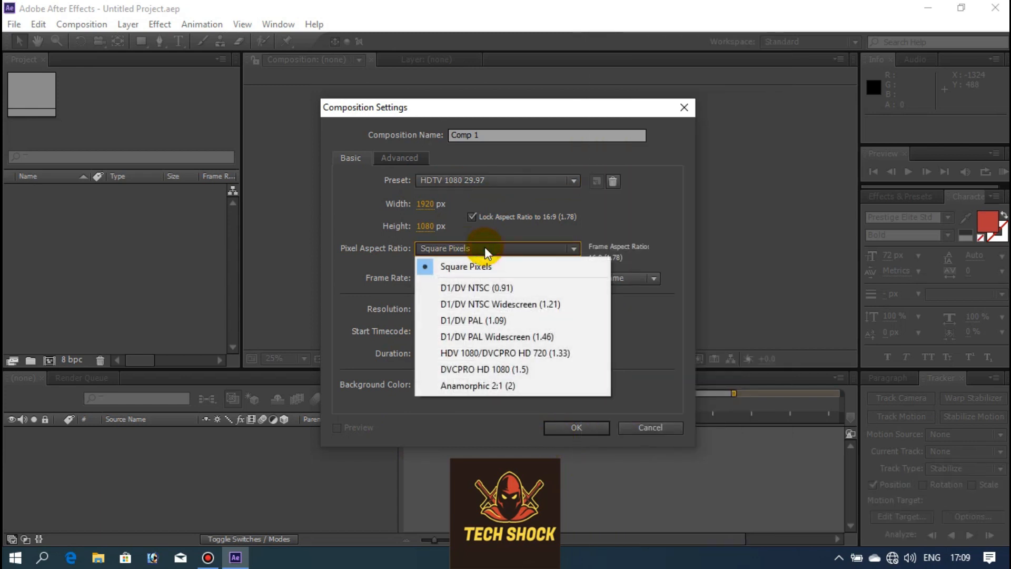
left_click(484, 246)
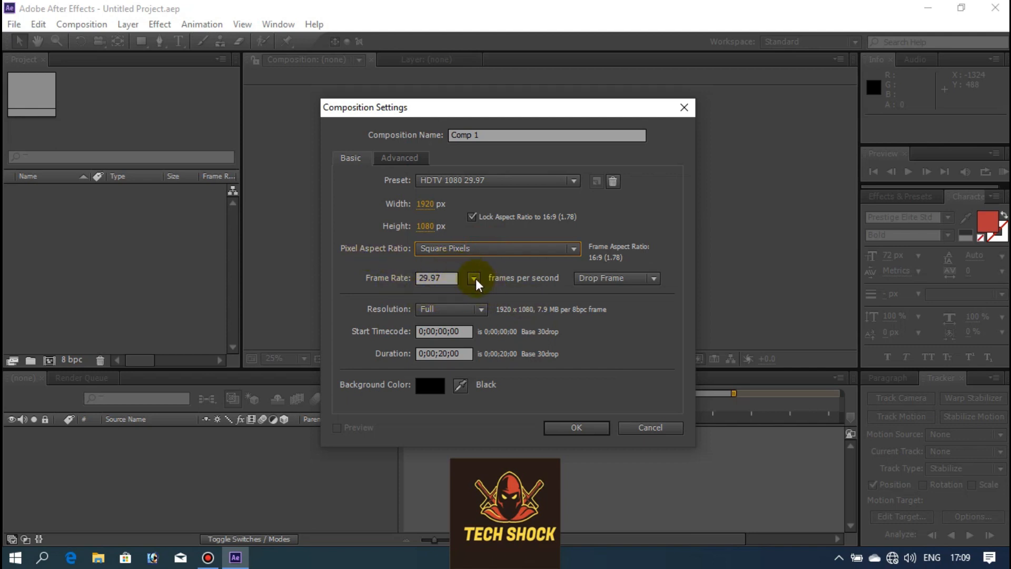
left_click(474, 278)
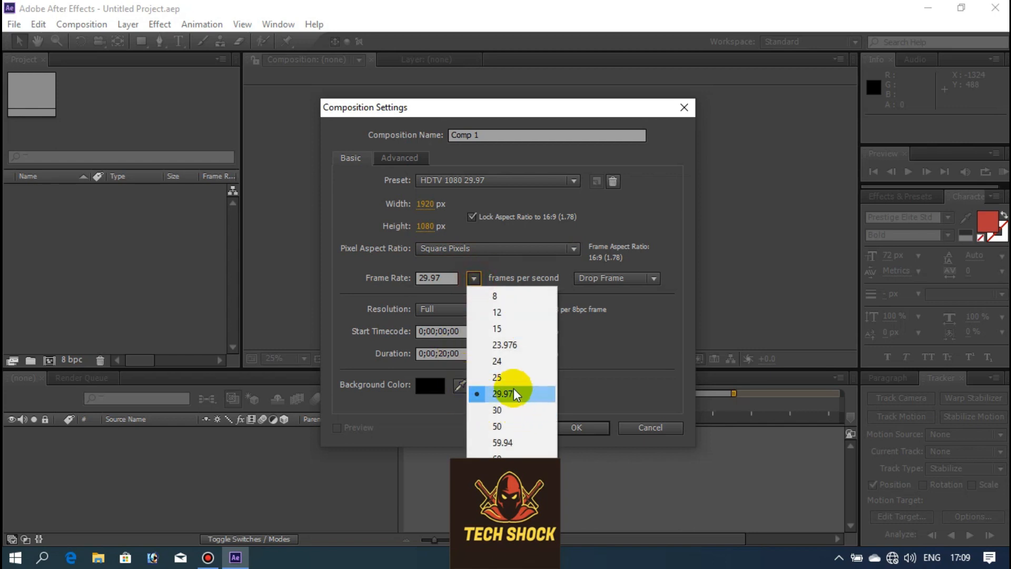
left_click(596, 358)
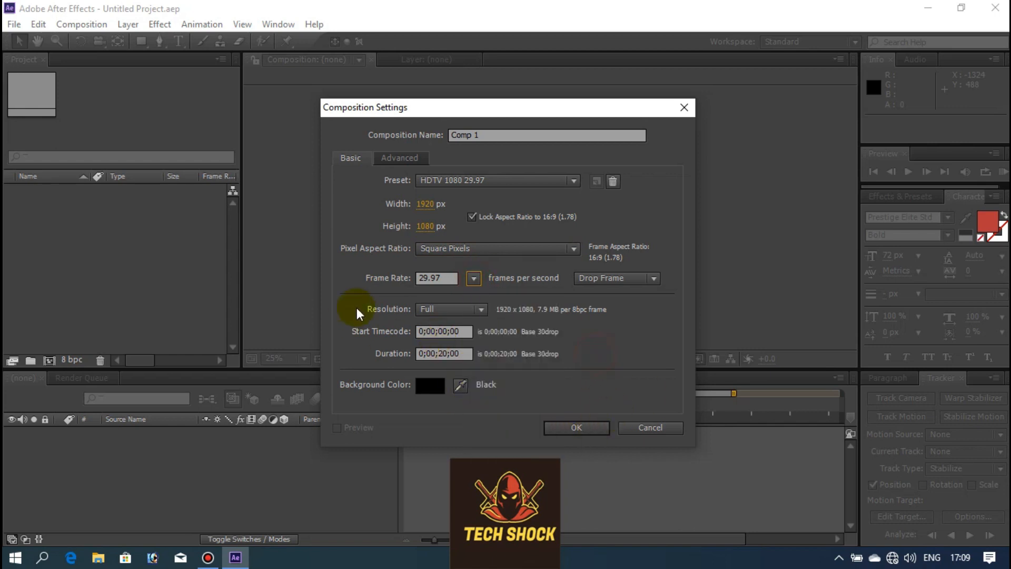
left_click(474, 281)
left_click(579, 396)
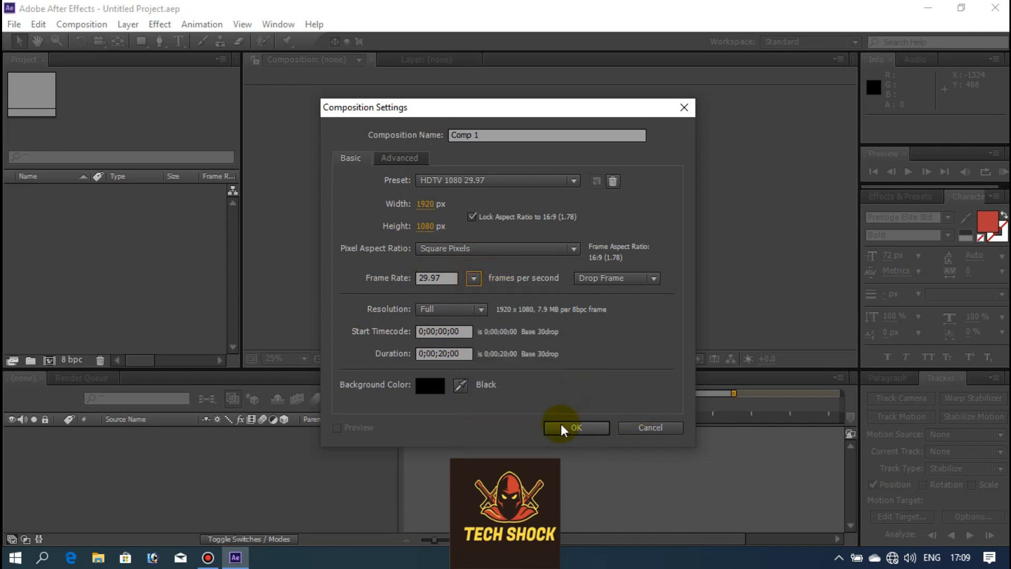
left_click(590, 426)
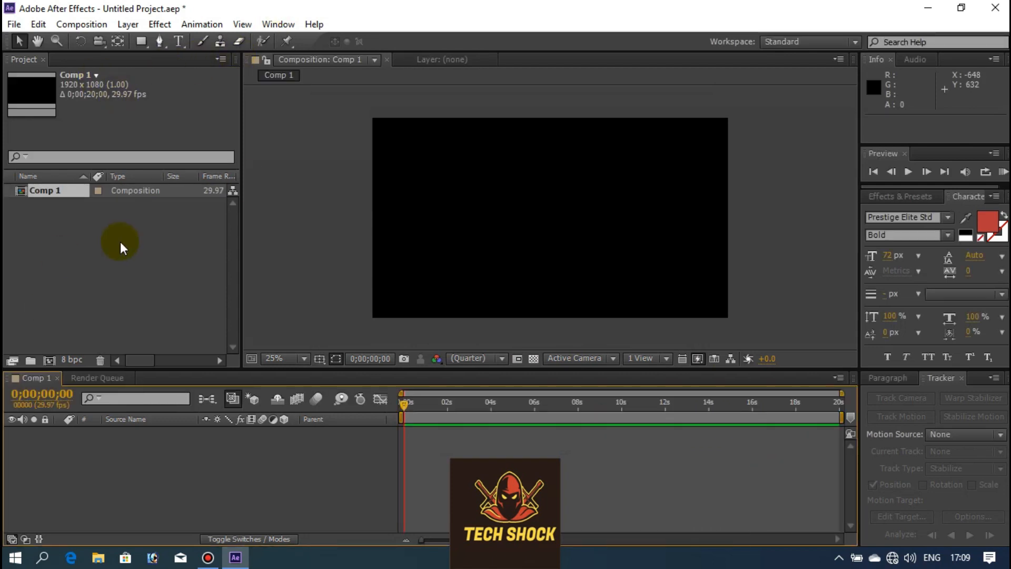
Step: Import magic.mp4 from the yuotube folder and add it as a layer to the Comp 1 timeline
right_click(87, 253)
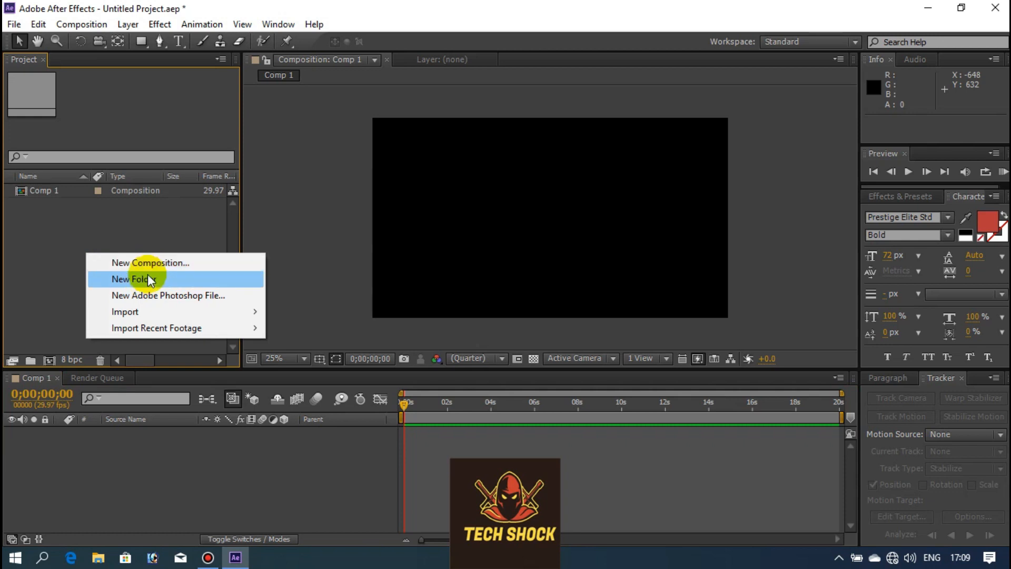
mouse_move(144, 314)
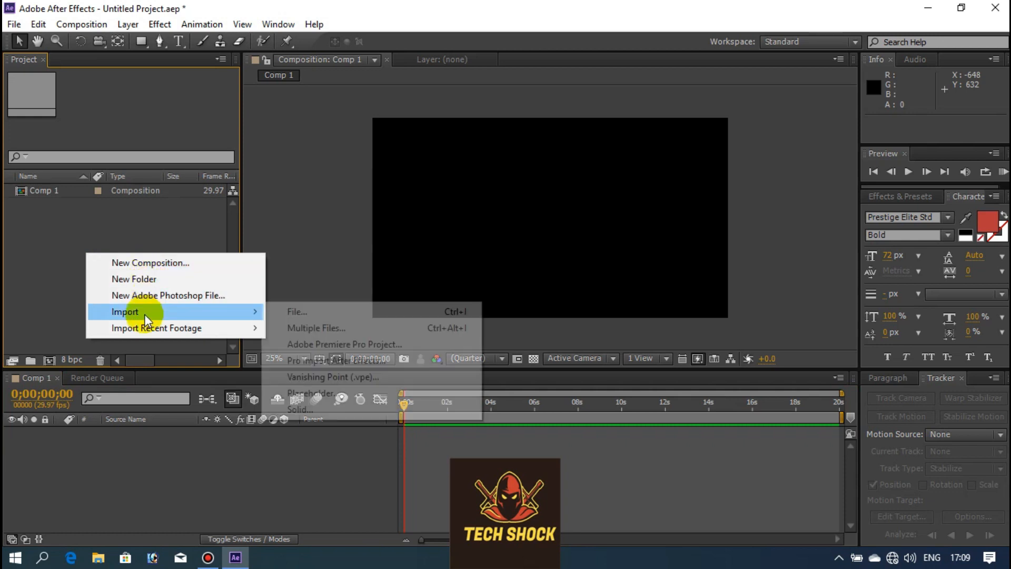
left_click(327, 308)
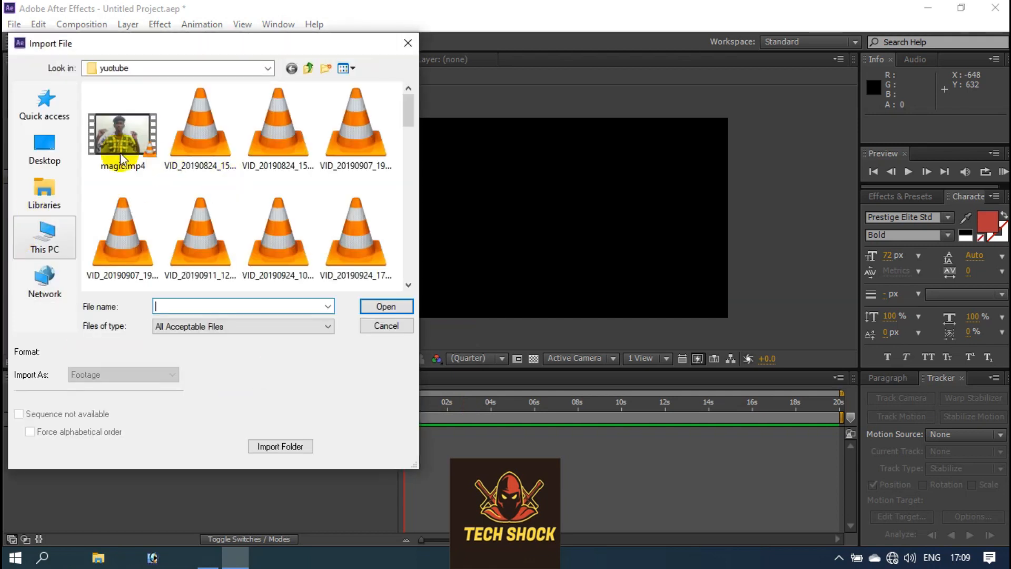
left_click(134, 161)
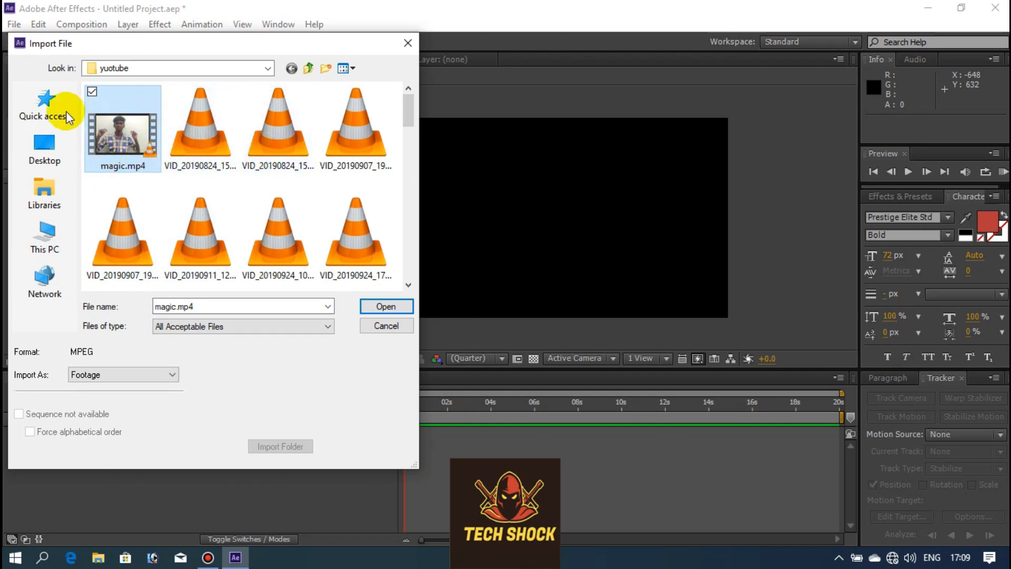
double_click(106, 153)
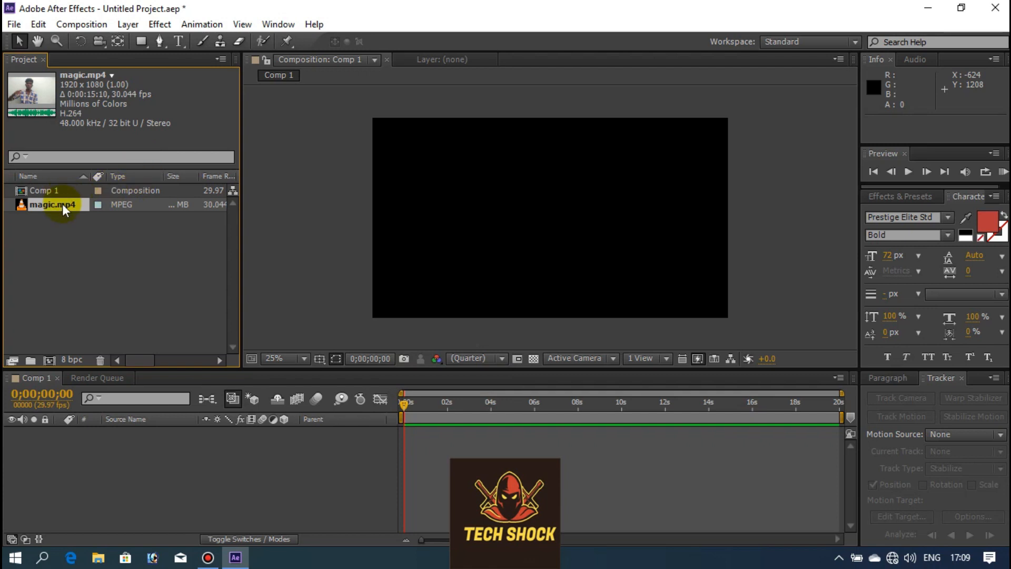
left_click_drag(63, 203, 133, 437)
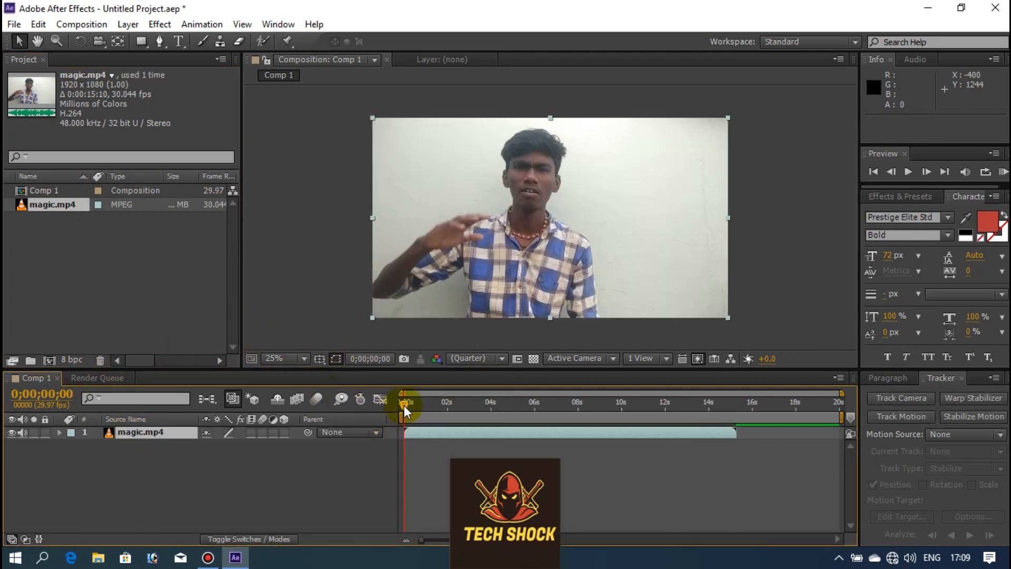
Step: Find the moment with both hands raised and split the magic.mp4 layer there, at 0;00;04;10
left_click(453, 409)
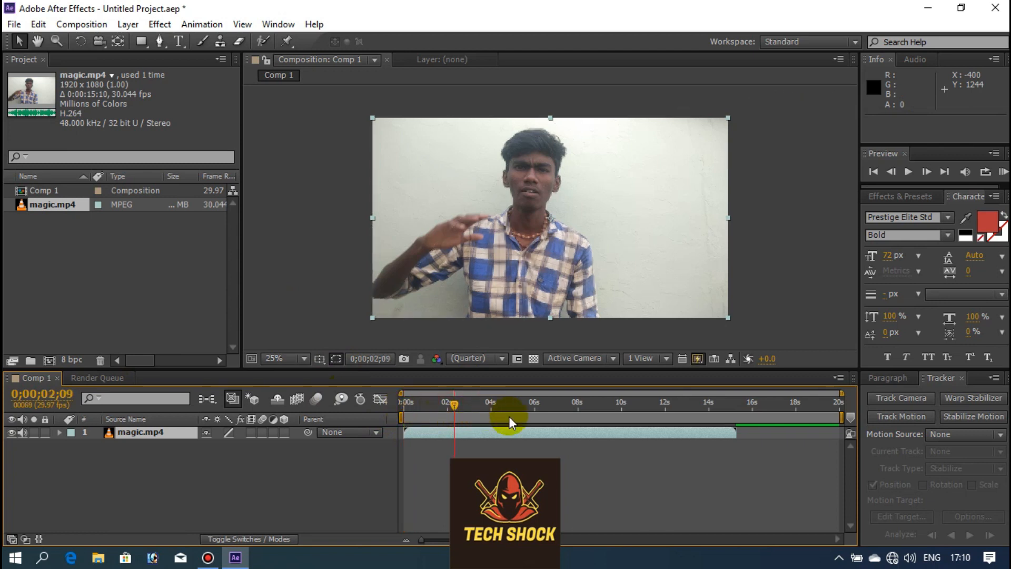
left_click_drag(509, 416, 533, 423)
left_click_drag(586, 440, 684, 444)
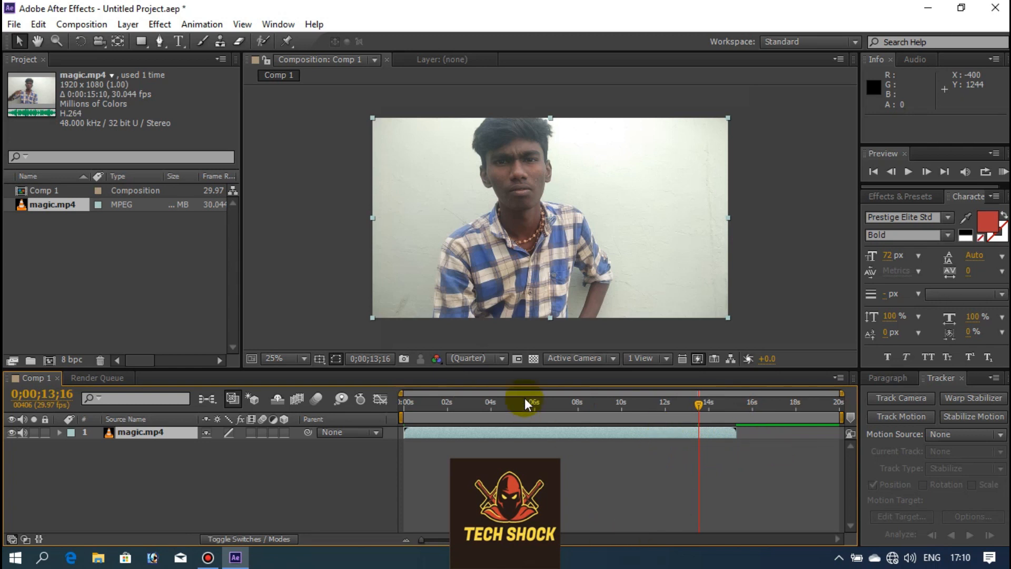
left_click_drag(699, 406, 700, 406)
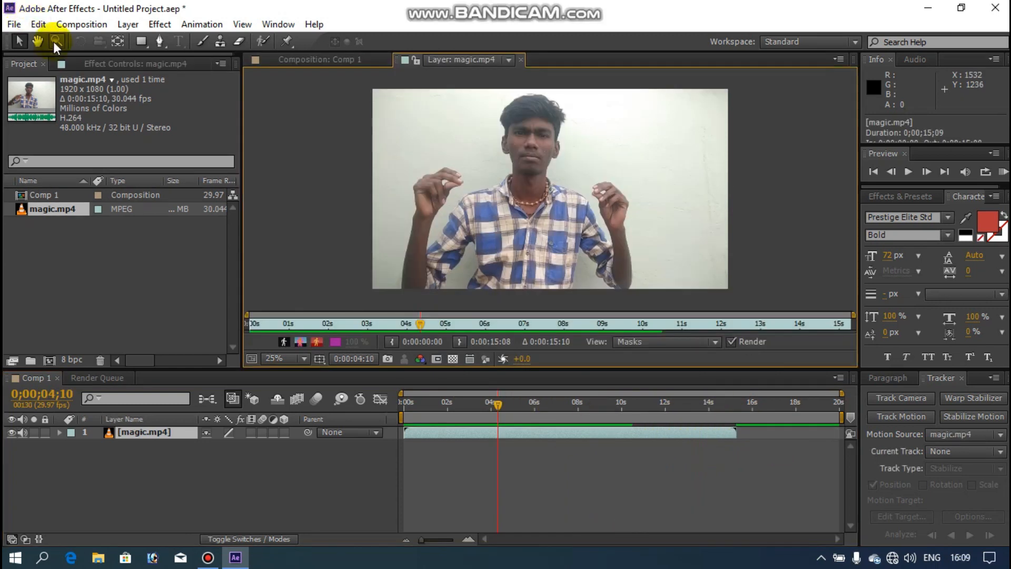
left_click(38, 25)
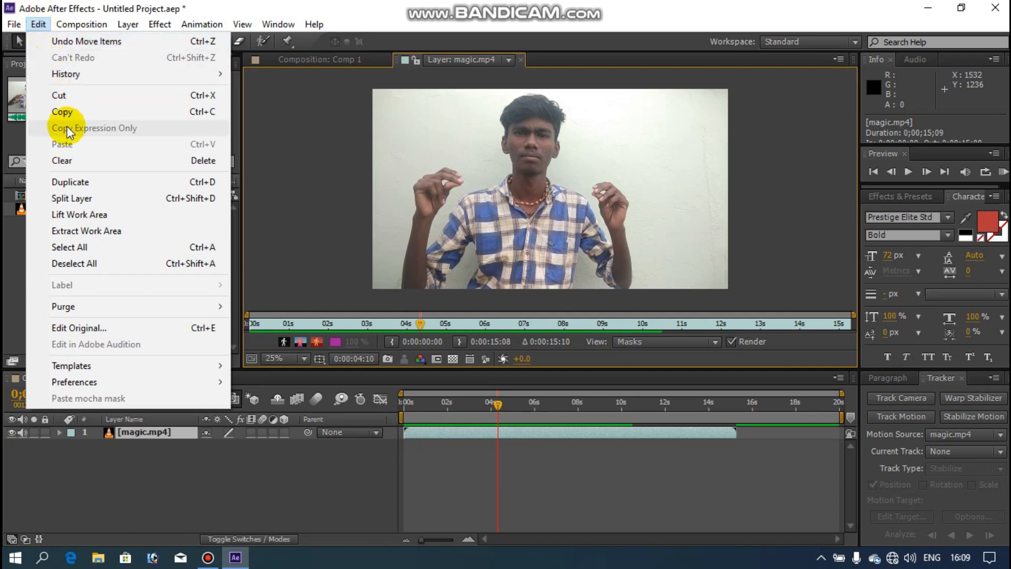
left_click(83, 199)
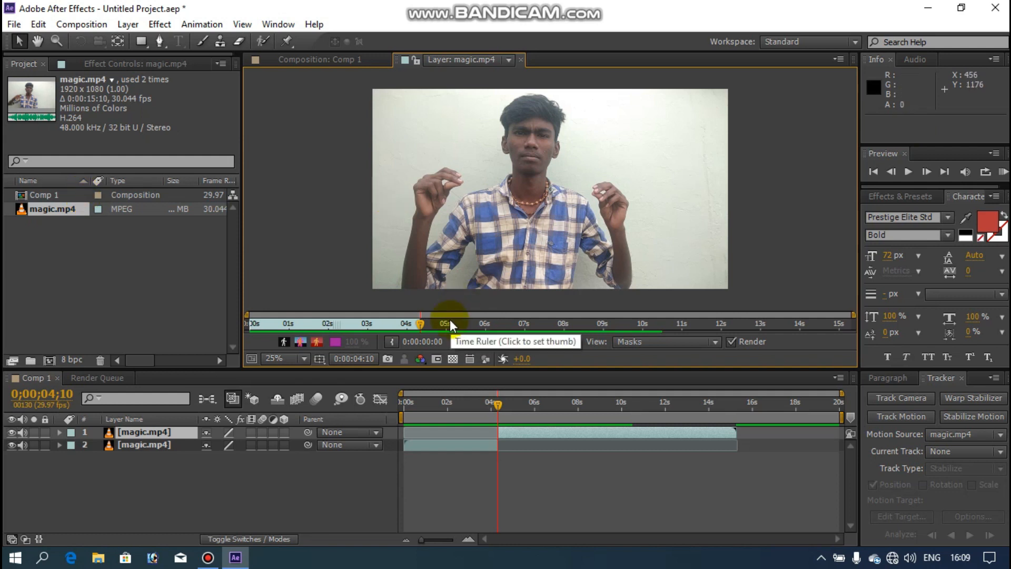
left_click(128, 431)
left_click_drag(127, 431, 128, 444)
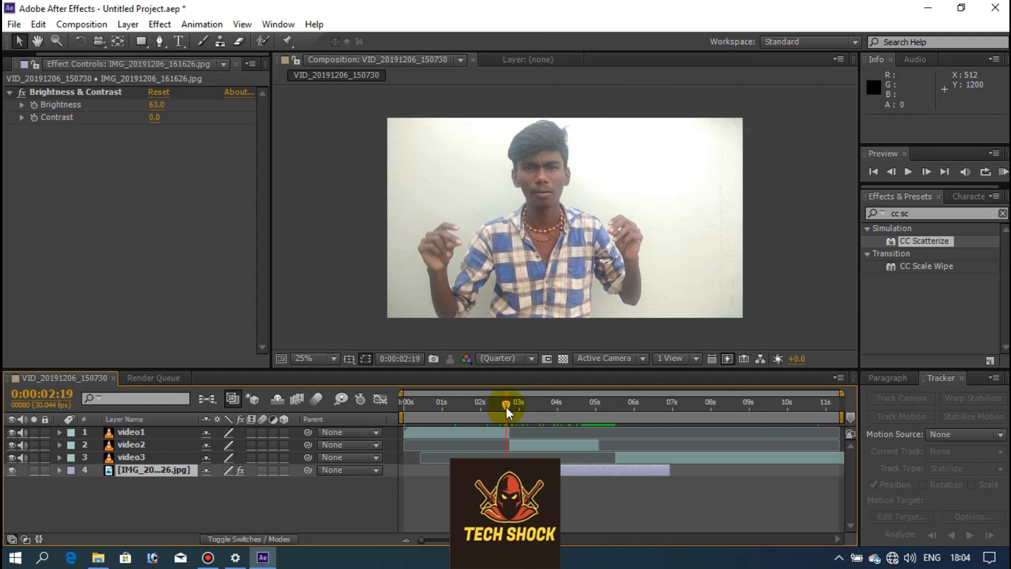
Step: Freeze the frame of the video2 layer at 0:00:02:20, where the clip begins
mouse_move(507, 406)
left_mouse_down()
mouse_move(516, 407)
mouse_move(507, 406)
left_mouse_up()
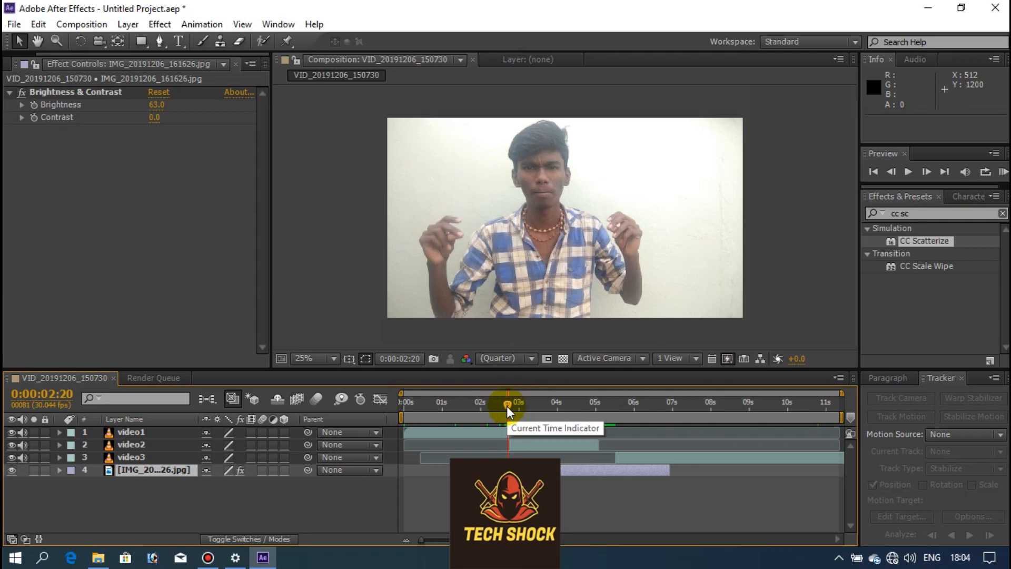
left_click(523, 445)
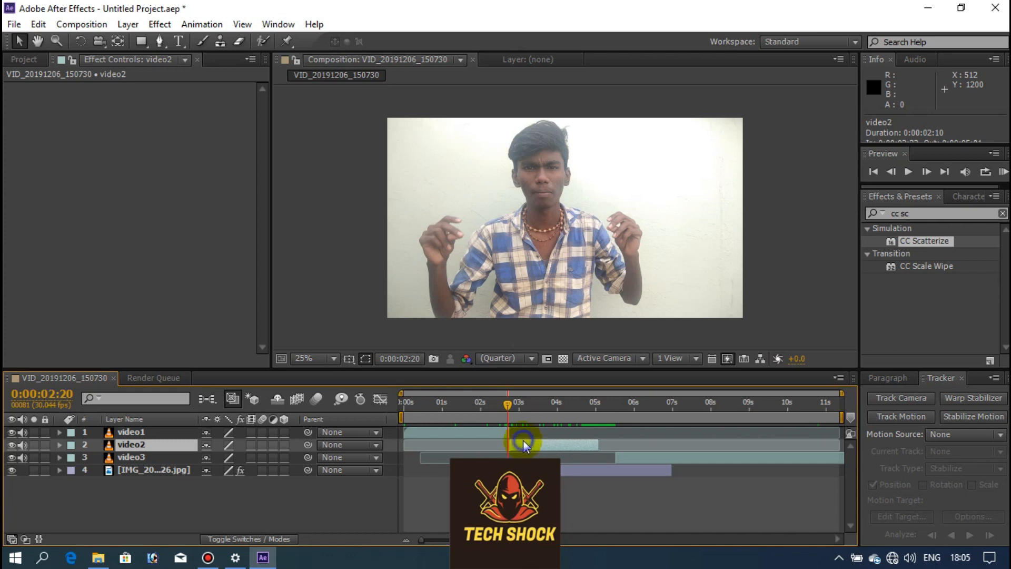
right_click(523, 444)
mouse_move(593, 115)
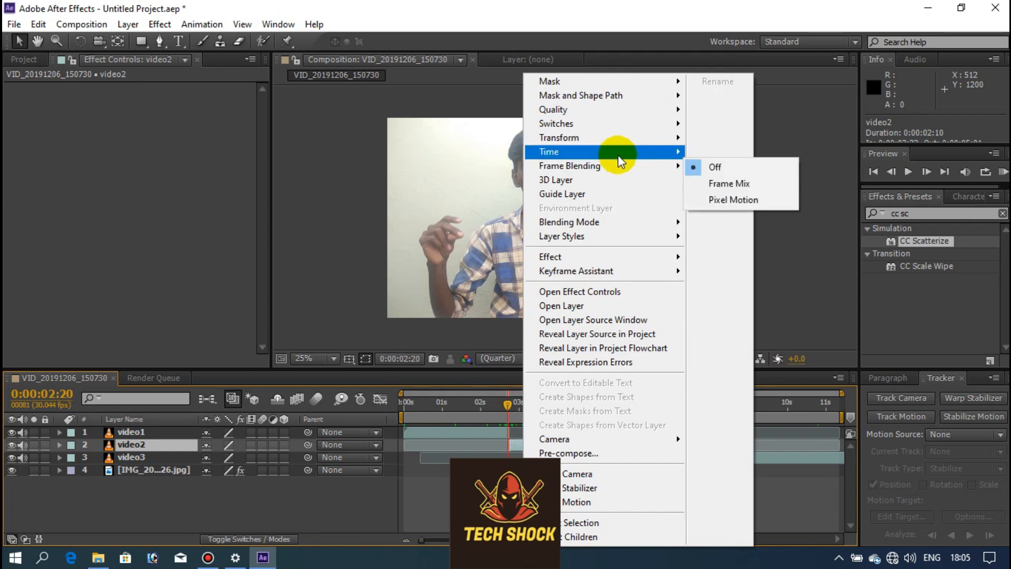
mouse_move(618, 155)
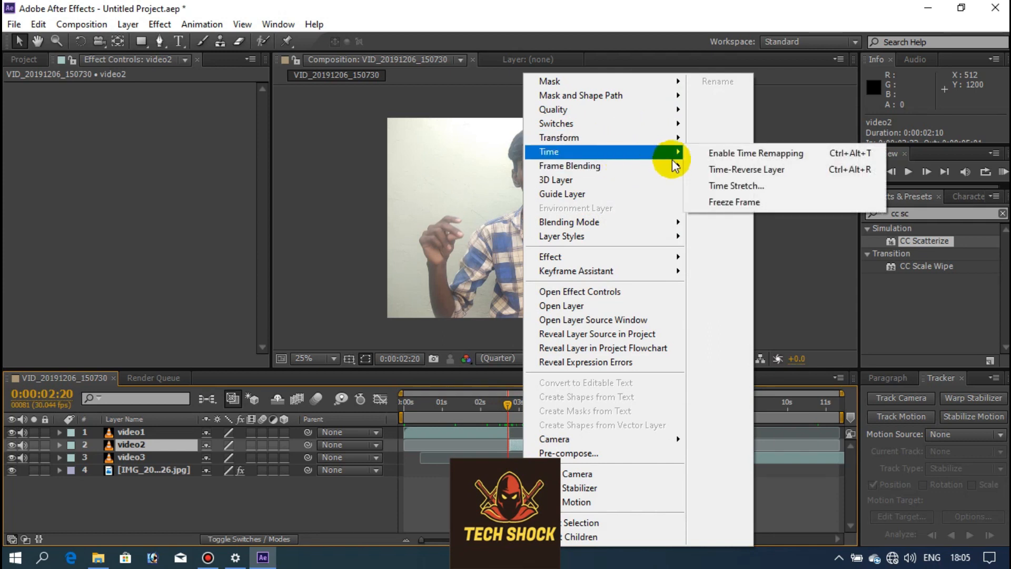
left_click(722, 203)
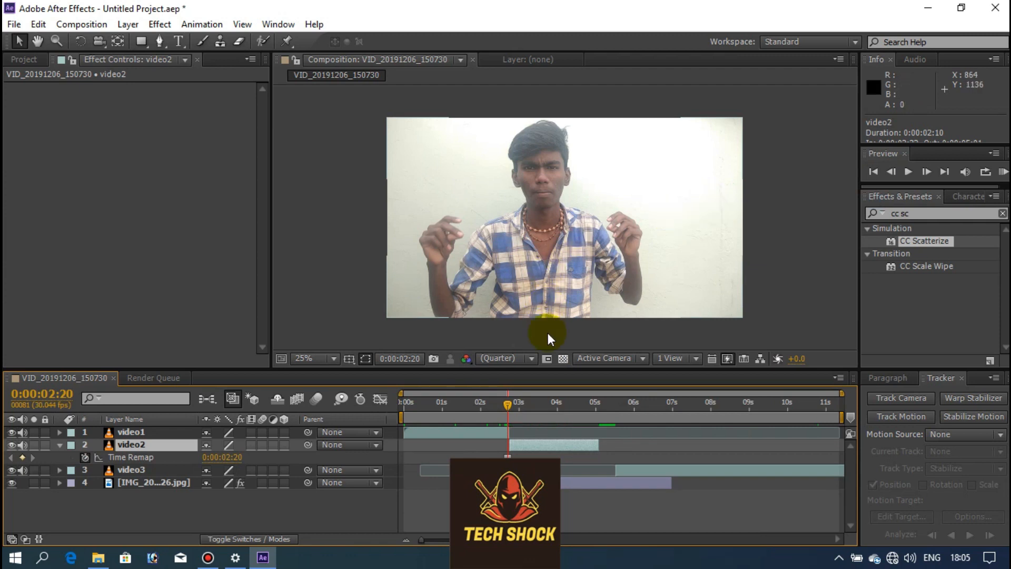
Step: Shift video2's Time Remap keyframe to 0:00:02:24 and set the current time to 0:00:02:28
left_click_drag(508, 409, 503, 451)
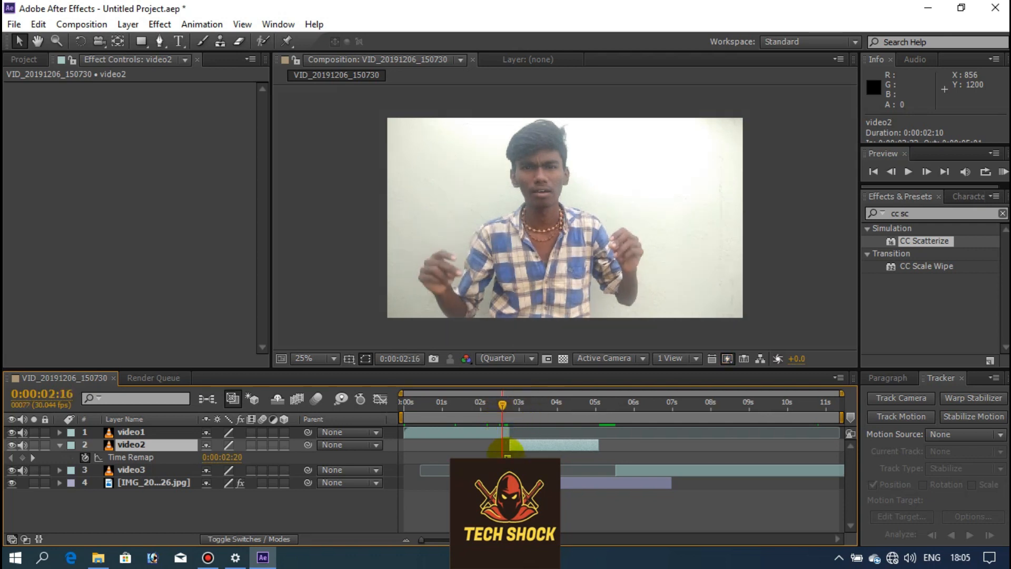
left_click(507, 456)
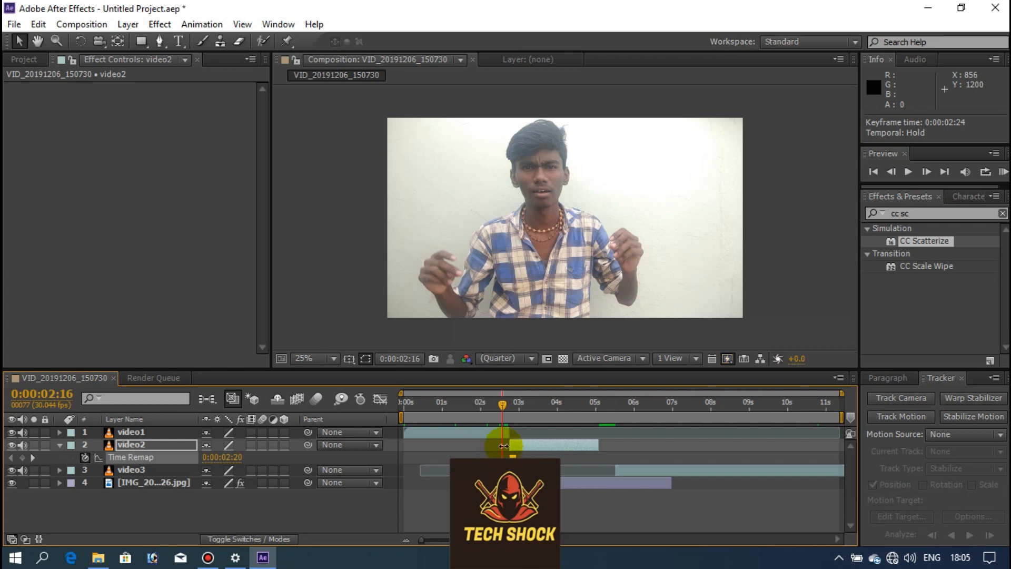
left_click_drag(501, 405, 516, 405)
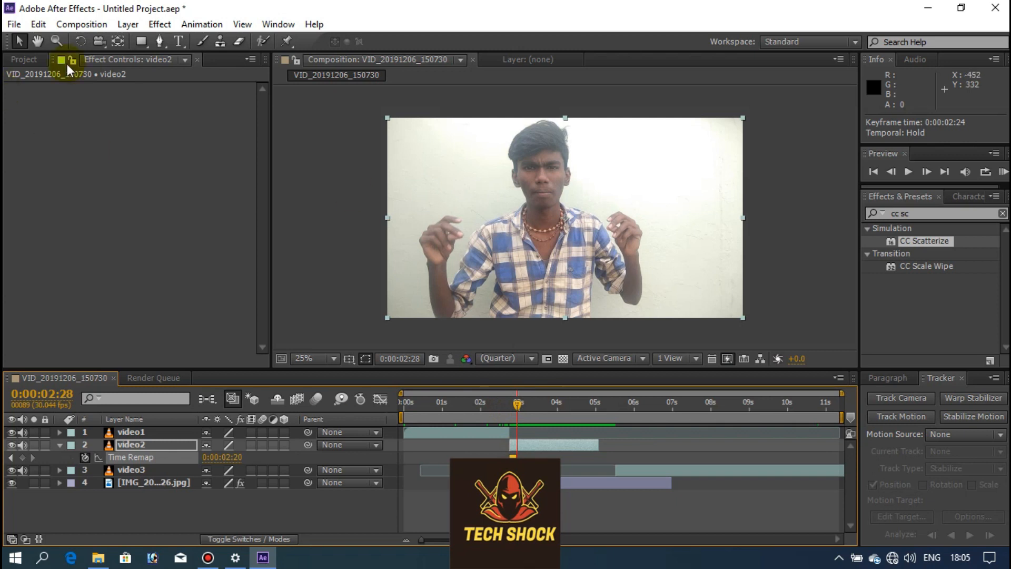
Step: Move the video2 layer to position 973, 540 in the composition
left_click(37, 41)
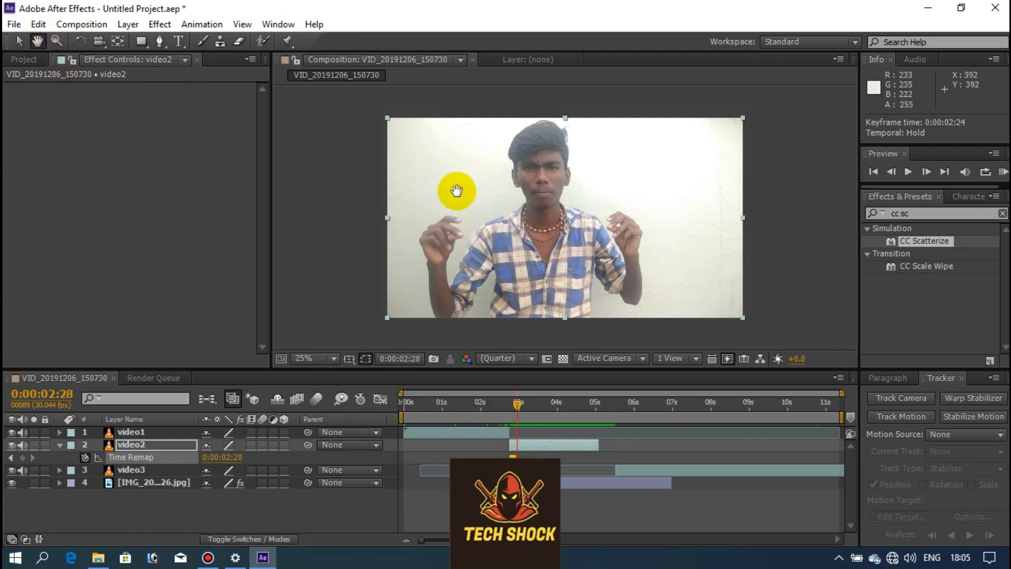
left_click_drag(581, 258, 559, 276)
left_click_drag(559, 277, 587, 258)
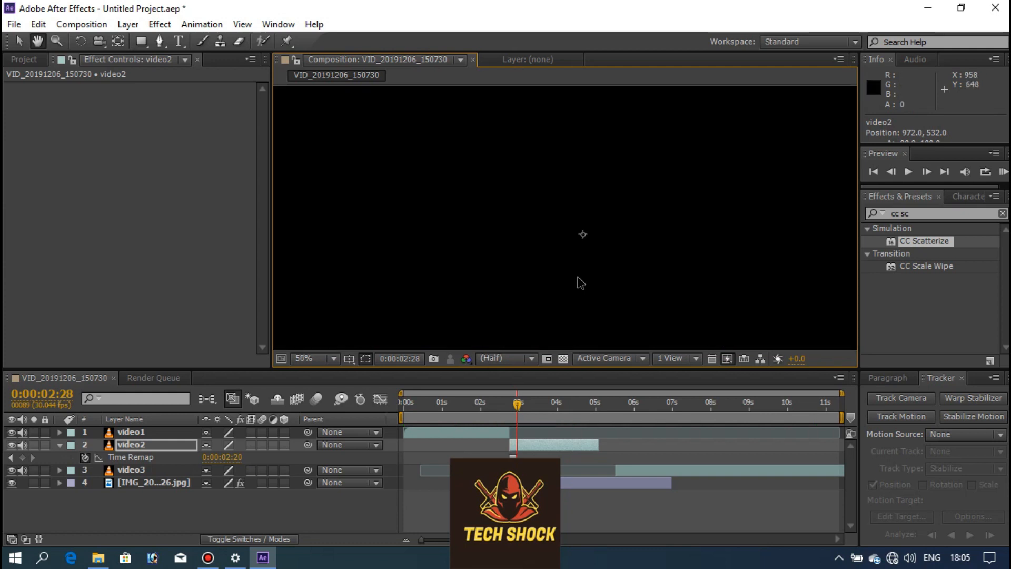
scroll(504, 266, "down", 4)
scroll(521, 282, "up", 10)
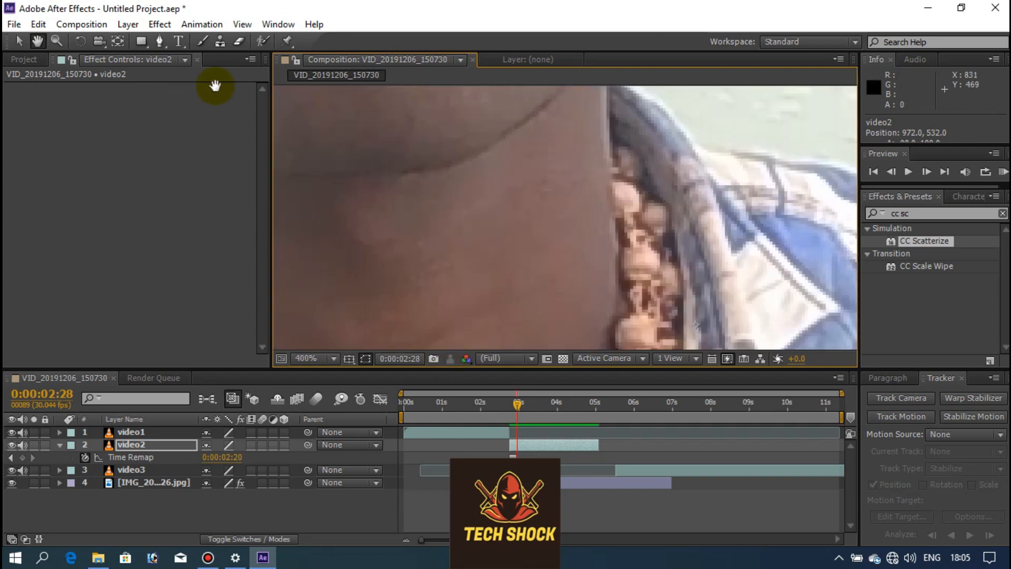
scroll(315, 166, "down", 3)
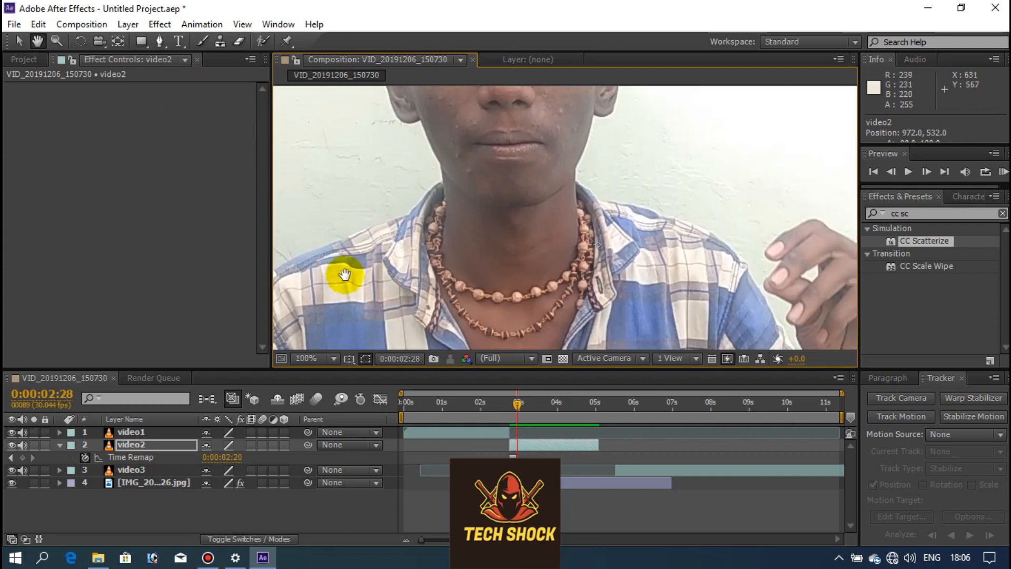
scroll(462, 99, "up", 2)
left_click_drag(462, 99, 374, 269)
left_click_drag(374, 269, 431, 87)
left_click_drag(414, 195, 419, 218)
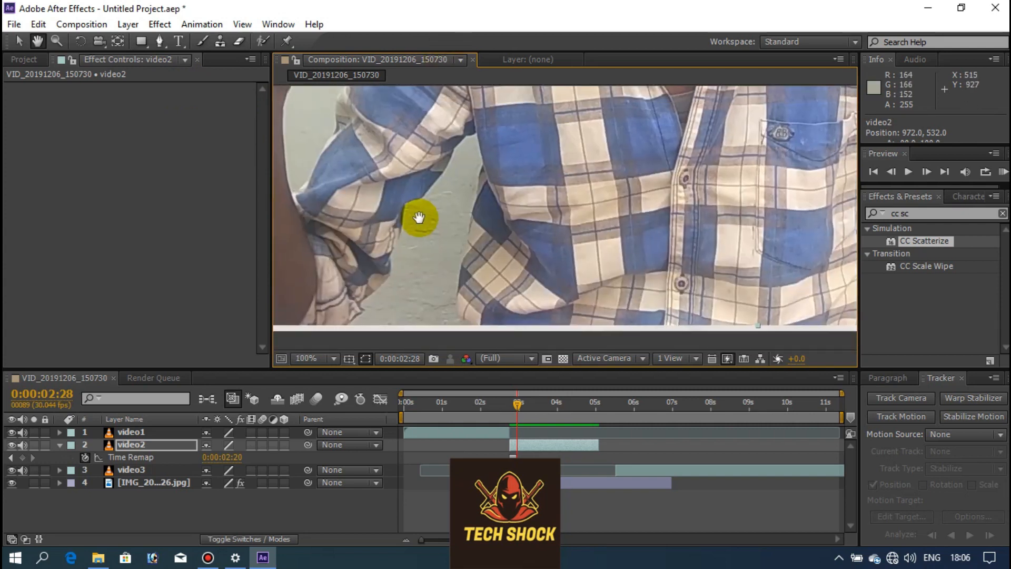
left_click_drag(354, 309, 440, 248)
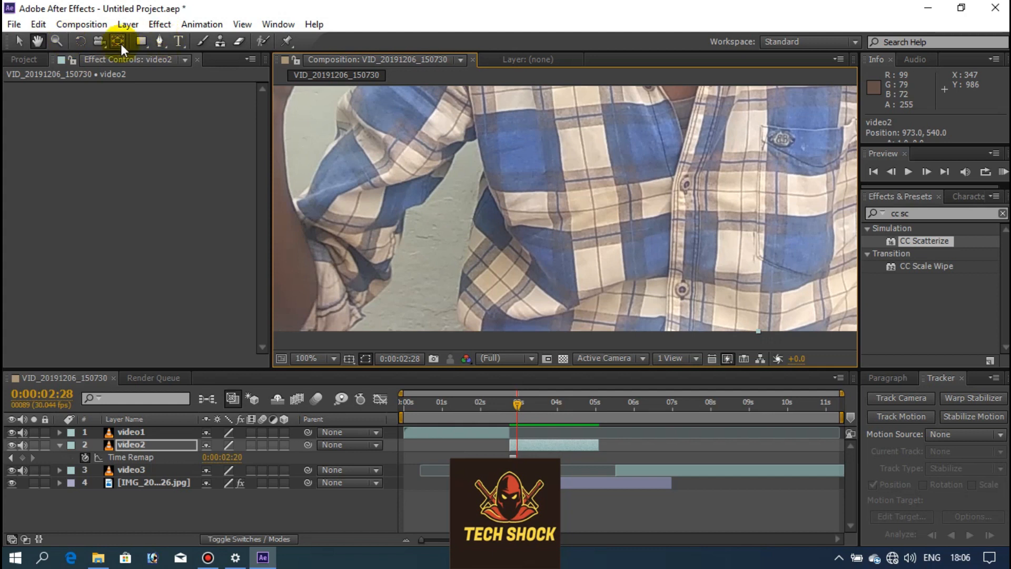
Step: Start a Pen tool mask on video2 at the frame's lower edge and trace up the torso's side to the armpit
left_click(161, 42)
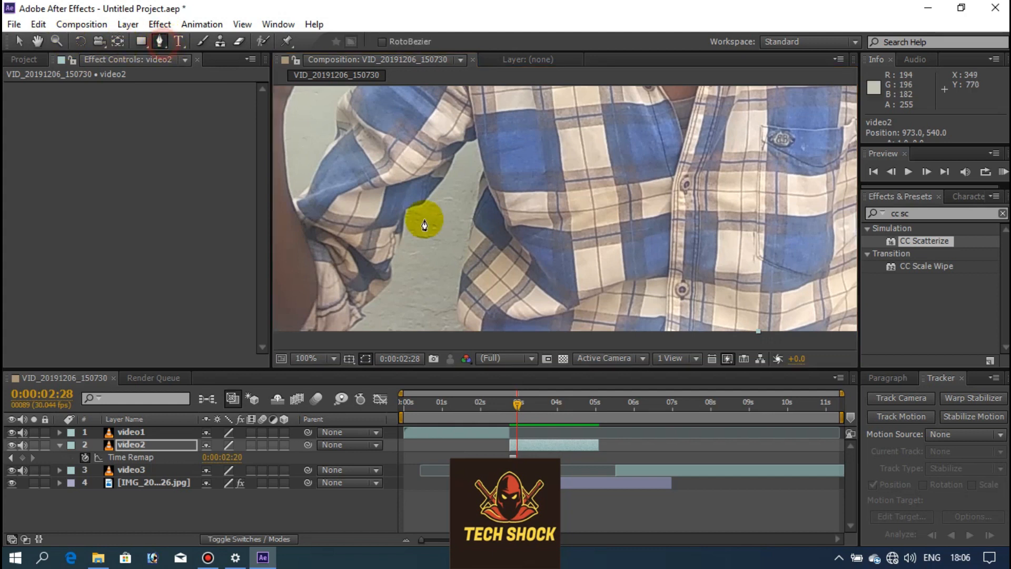
left_click(455, 328)
left_click(451, 319)
left_click(452, 306)
left_click(457, 289)
left_click(461, 263)
left_click(463, 237)
left_click(476, 202)
left_click(481, 159)
left_click(475, 137)
Step: Continue the mask path from the armpit down the underside of the sleeve toward the frame's lower edge
left_click(453, 145)
left_click(440, 177)
left_click(428, 199)
left_click(415, 203)
left_click(402, 220)
left_click(402, 249)
left_click(402, 261)
left_click_drag(395, 279, 353, 330)
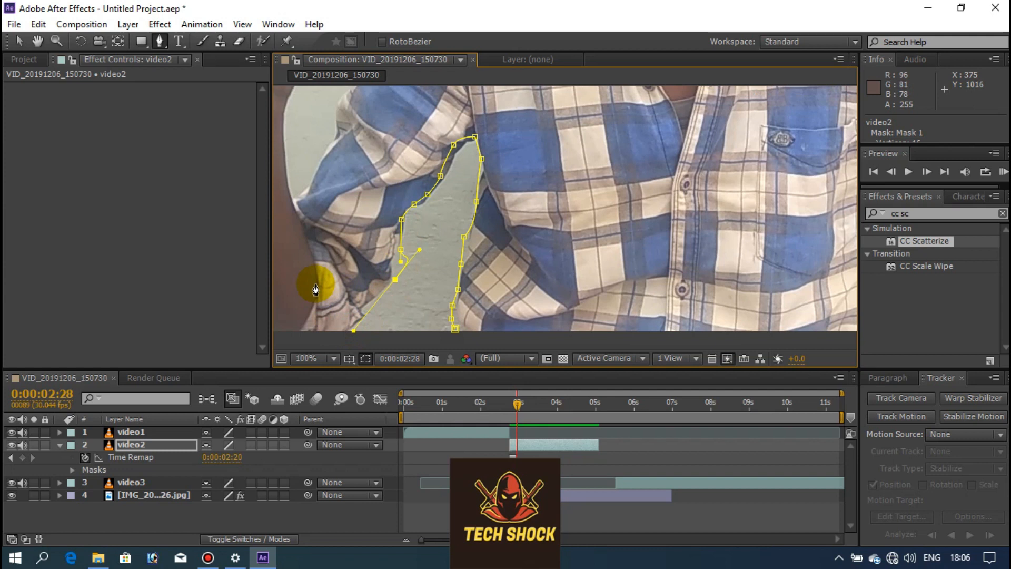
Step: Carry the mask path past the elbow at the frame's lower edge and up the outer side of the forearm
key("comma")
left_click(399, 269)
left_click(389, 221)
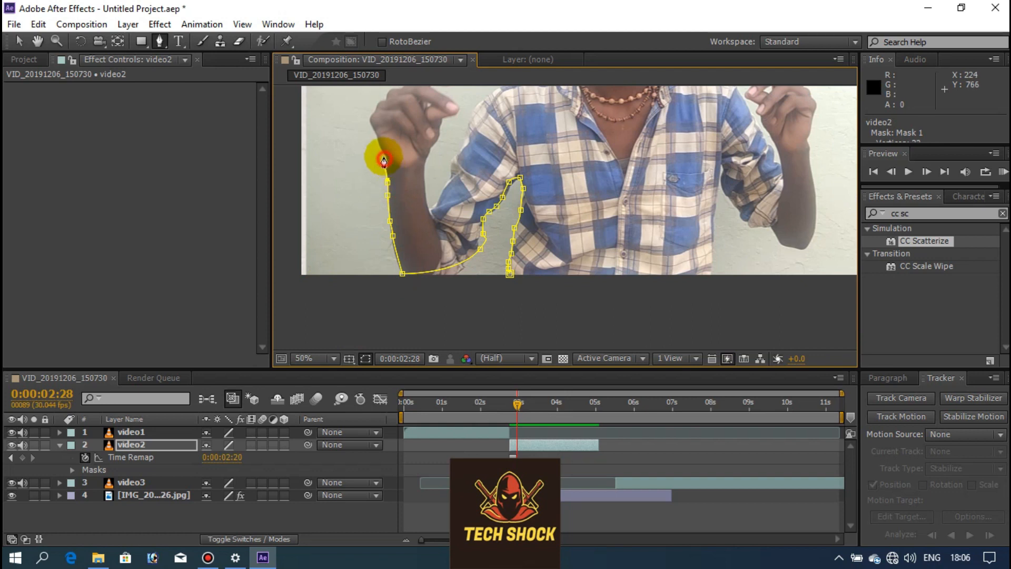
Step: Trace the mask path along the wrist and the back of the raised hand to the knuckles
scroll(382, 157, "up", 2)
key("h")
left_click_drag(343, 158, 480, 283)
key("g")
left_click(432, 244)
left_click(424, 232)
left_click(416, 214)
left_click(408, 187)
left_click(400, 175)
left_click(404, 158)
left_click(413, 149)
left_click(421, 134)
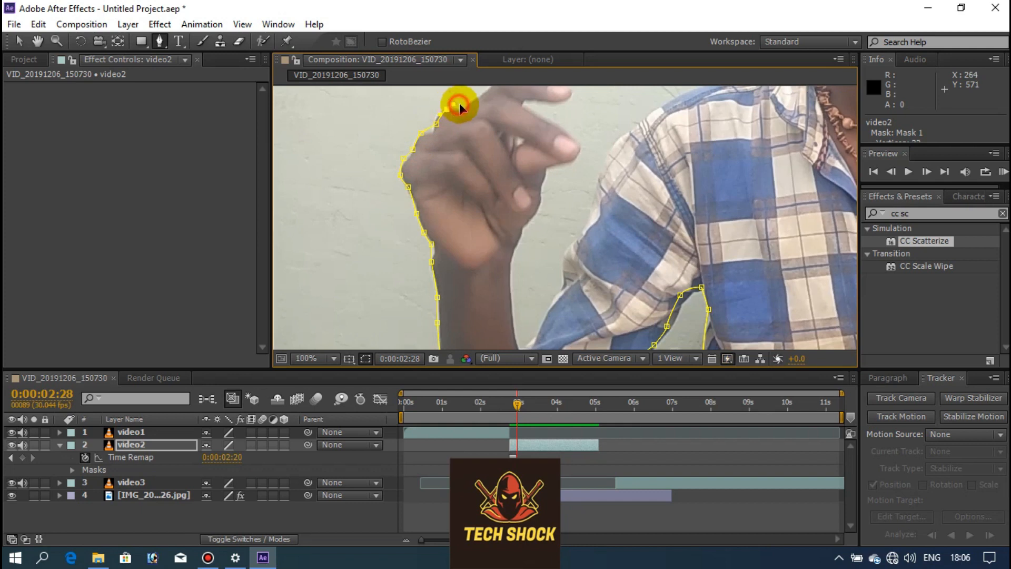
Step: Extend the mask path over the knuckles and along the top of the index finger to its tip
key("h")
left_click_drag(542, 146, 412, 192)
key("g")
left_click(387, 194)
left_click(407, 174)
left_click(424, 165)
left_click(442, 169)
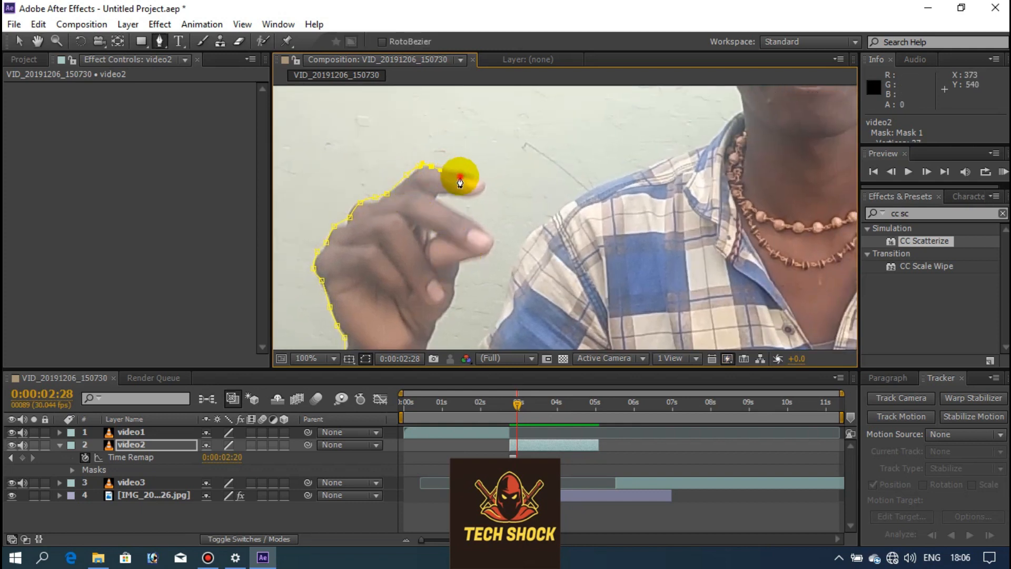
left_click(458, 177)
left_click(475, 179)
left_click(467, 194)
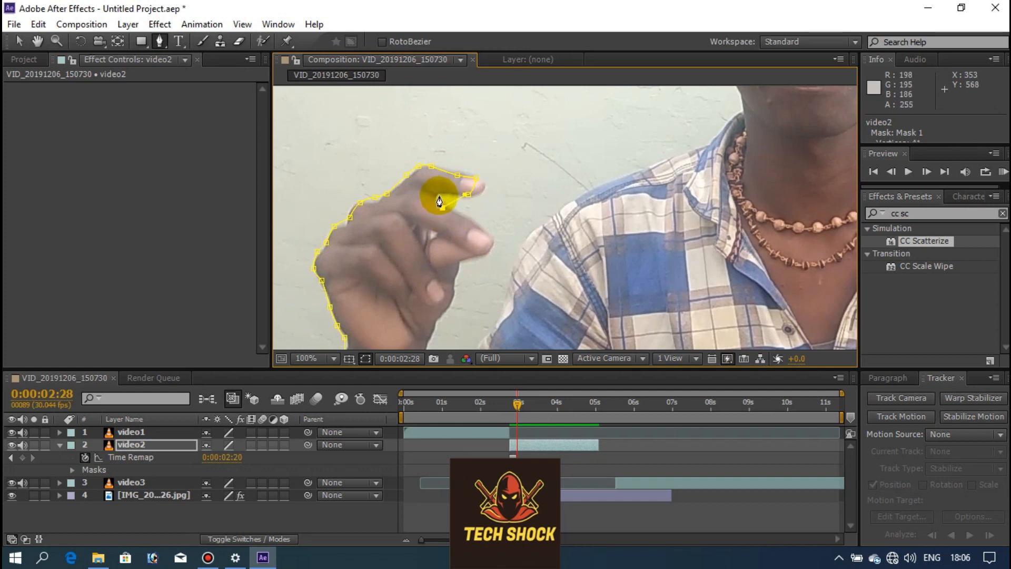
left_click(438, 195)
left_click(461, 213)
left_click(476, 223)
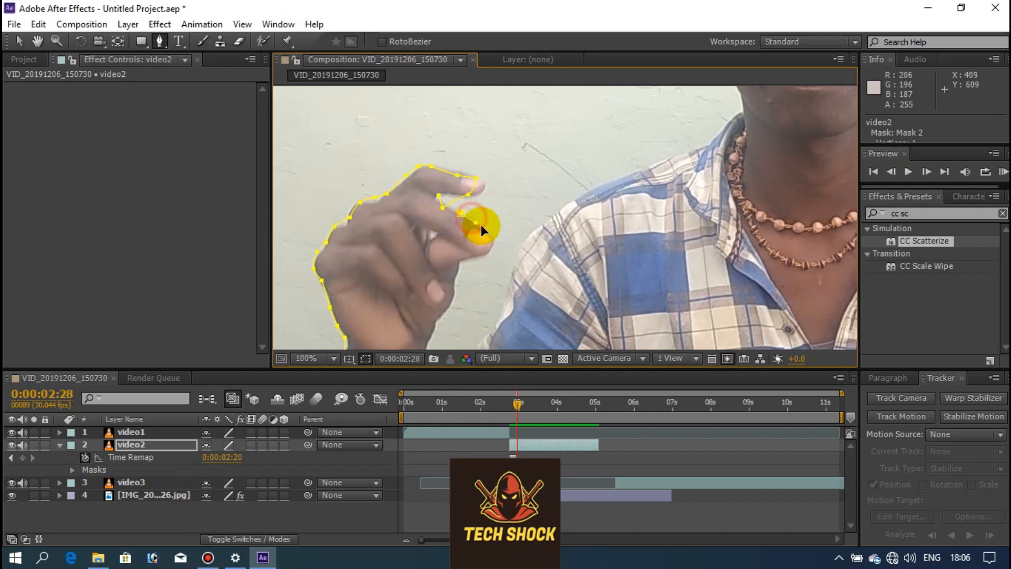
left_click(486, 230)
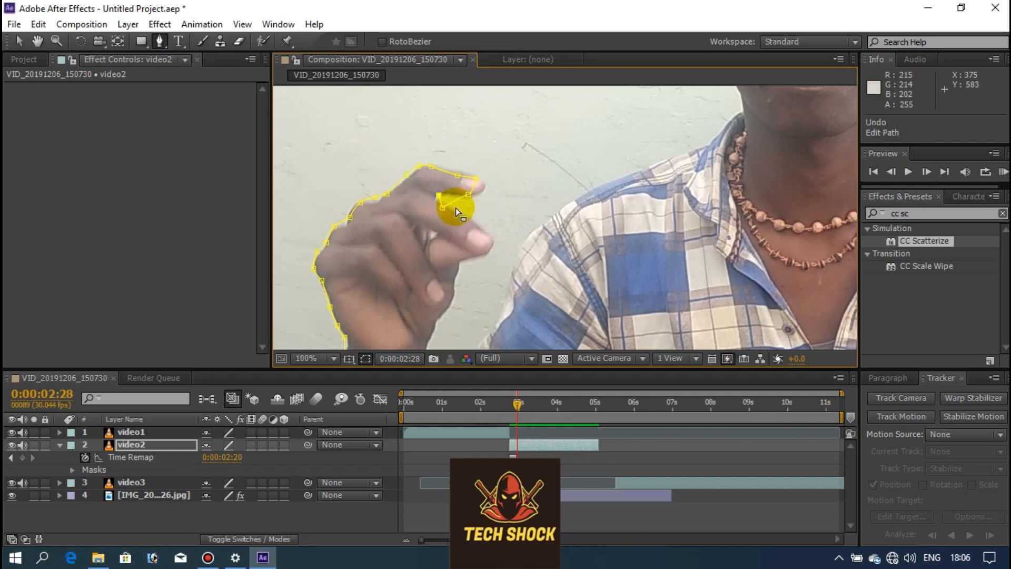
key("ctrl+z")
key("ctrl+z")
key("ctrl+z")
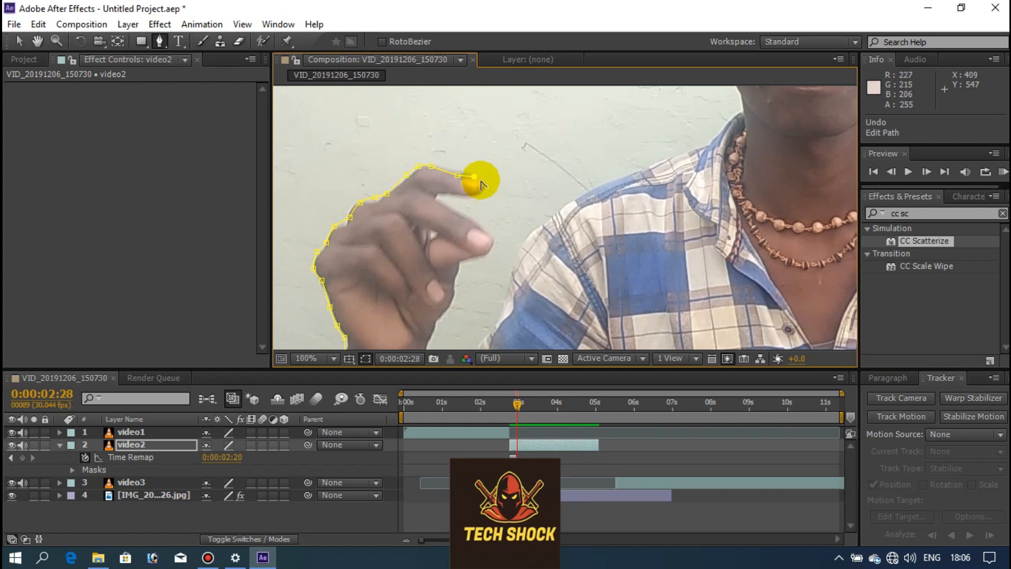
Step: Trace the mask path around the index fingertip, into the gap below it and around the tip of the next finger
left_click(484, 182)
left_click(476, 195)
left_click(457, 196)
left_click(437, 195)
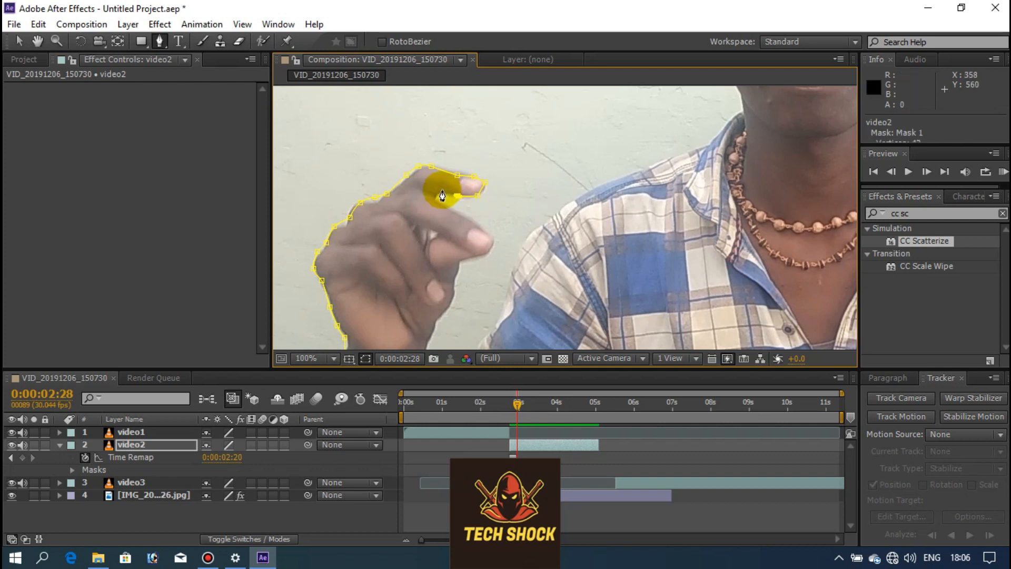
left_click(452, 208)
left_click(474, 224)
left_click(501, 237)
left_click(482, 254)
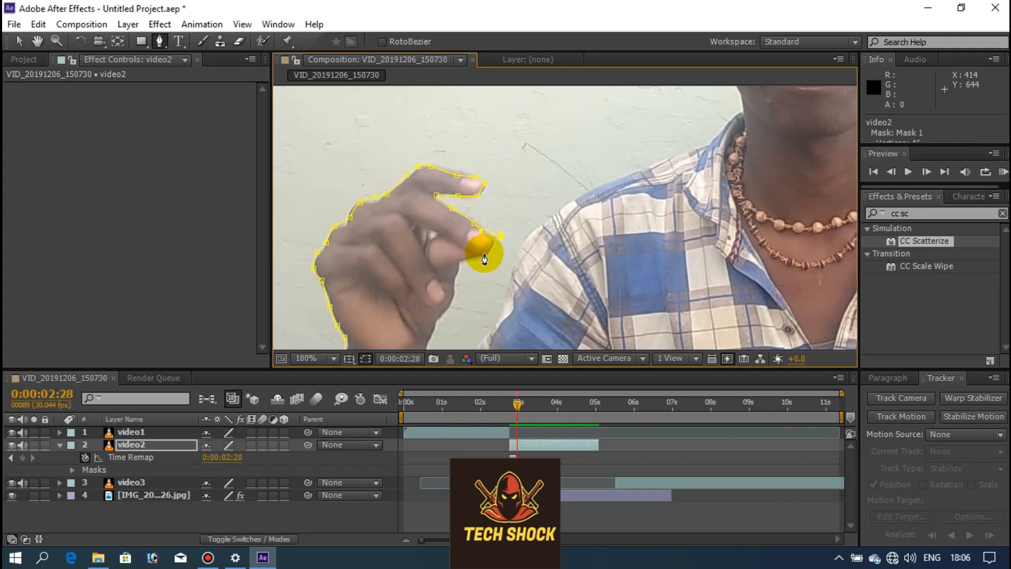
Step: Continue the mask path down the palm side of the hand and the inner forearm to the elbow crease
left_click(467, 259)
left_click(456, 284)
left_click(445, 314)
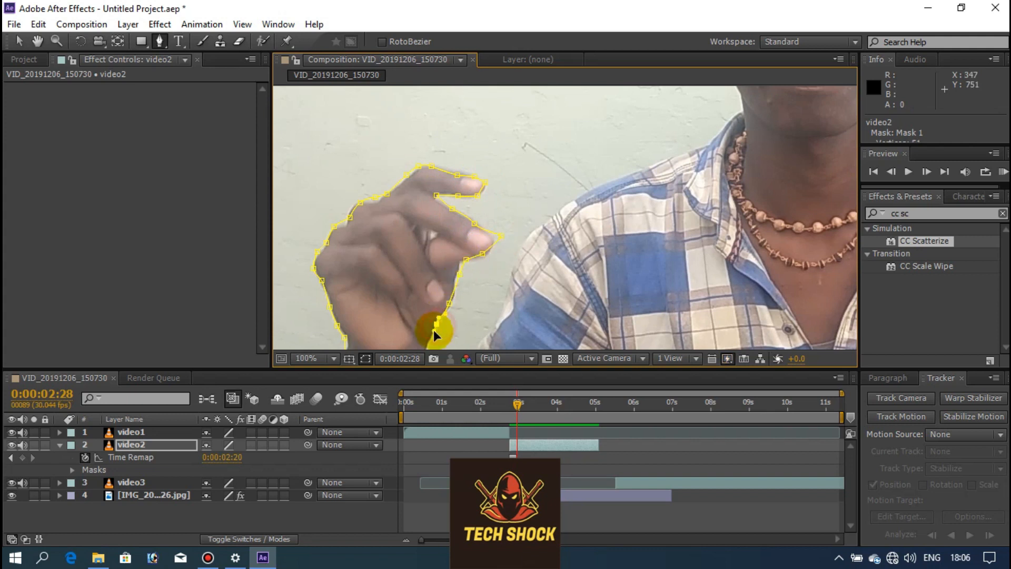
left_click_drag(435, 230, 413, 163)
left_click(407, 245)
left_click(408, 259)
left_click(418, 326)
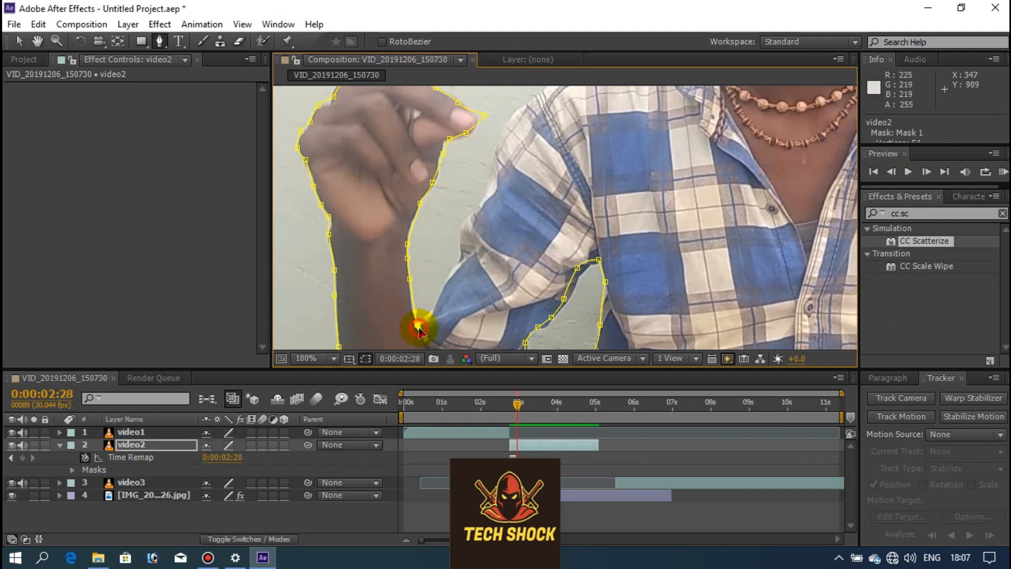
Step: Trace the mask path from the elbow crease up the outer edge of the shirt sleeve
left_click(426, 318)
left_click(432, 299)
left_click(440, 280)
left_click(451, 265)
left_click_drag(453, 269, 457, 256)
left_click(462, 224)
left_click(482, 195)
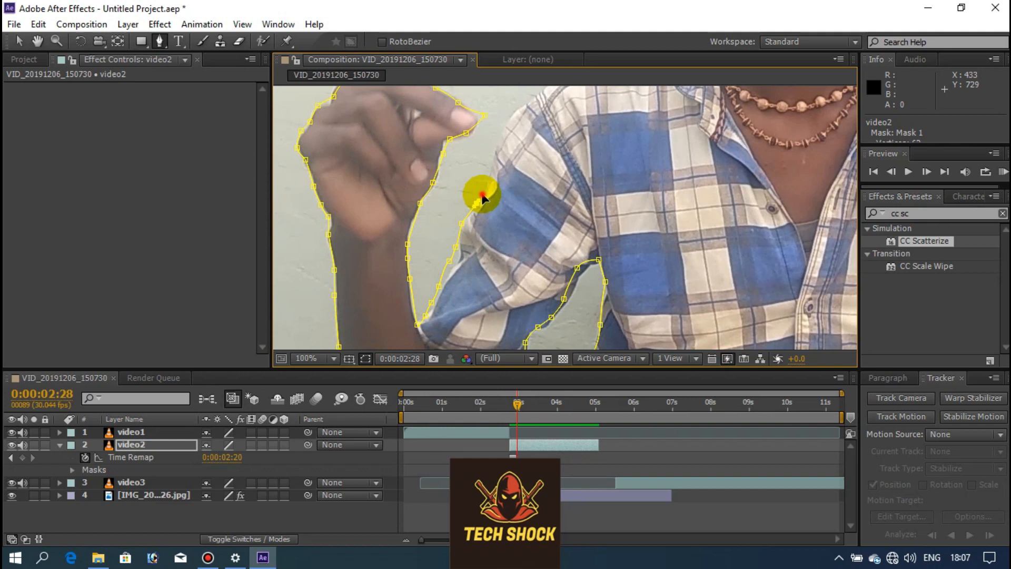
left_click(497, 150)
Step: Continue the mask path over the shoulder and up the shirt collar to the neck
left_click_drag(512, 168, 367, 300)
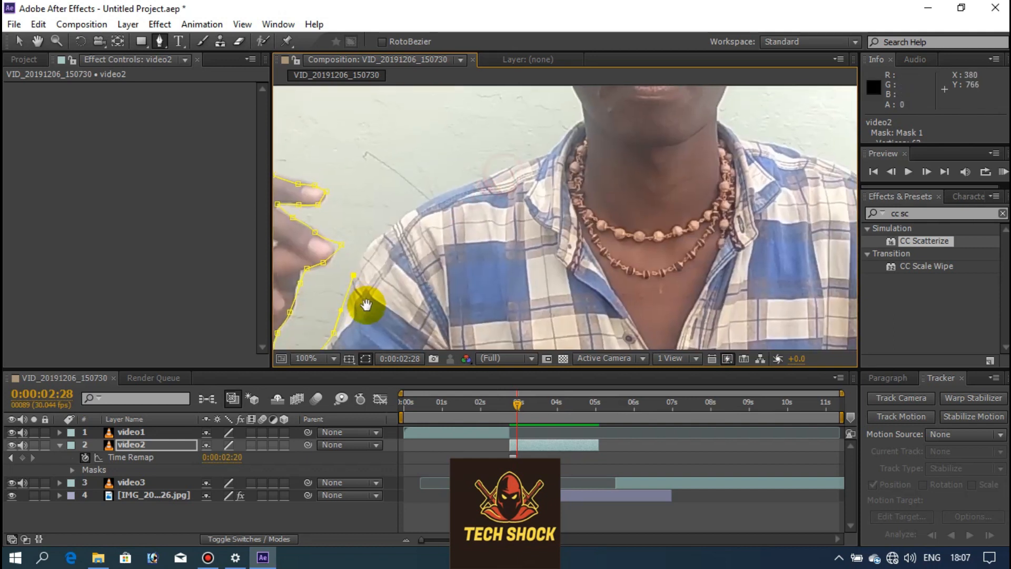
left_click(349, 274)
left_click(367, 258)
left_click(407, 228)
left_click(424, 218)
left_click(444, 212)
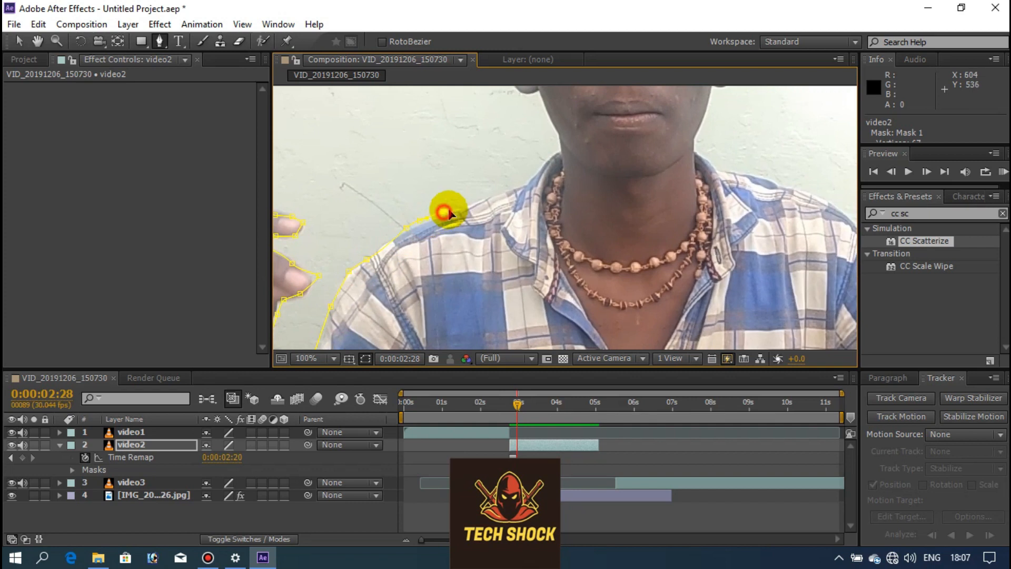
left_click(479, 196)
left_click(518, 186)
left_click(535, 169)
left_click(546, 157)
left_click(558, 154)
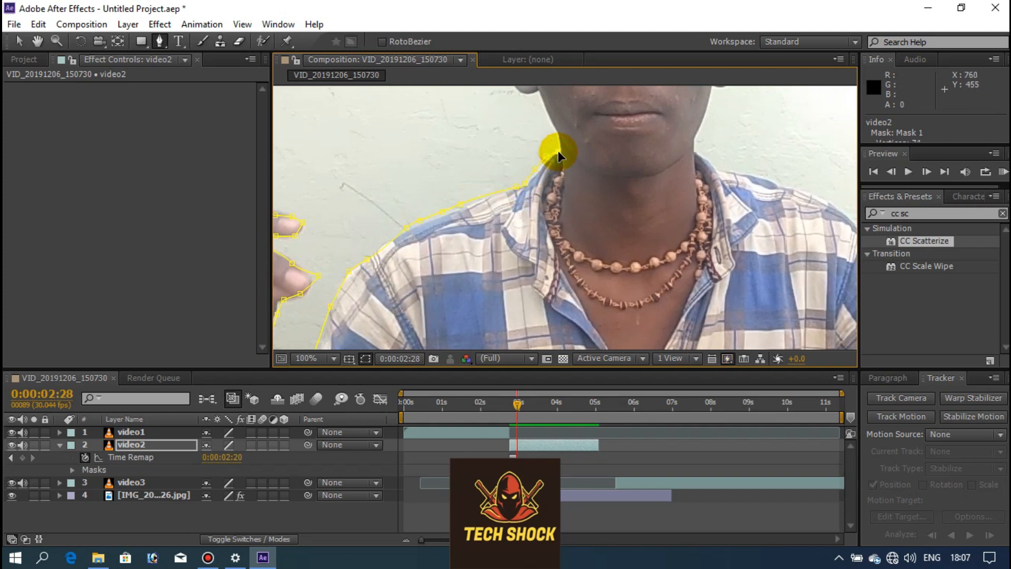
Step: Trace the mask path from the collar up the neck and jawline and around the earlobe
scroll(540, 146, "up", 1)
key("h")
left_click_drag(548, 135, 509, 346)
key("g")
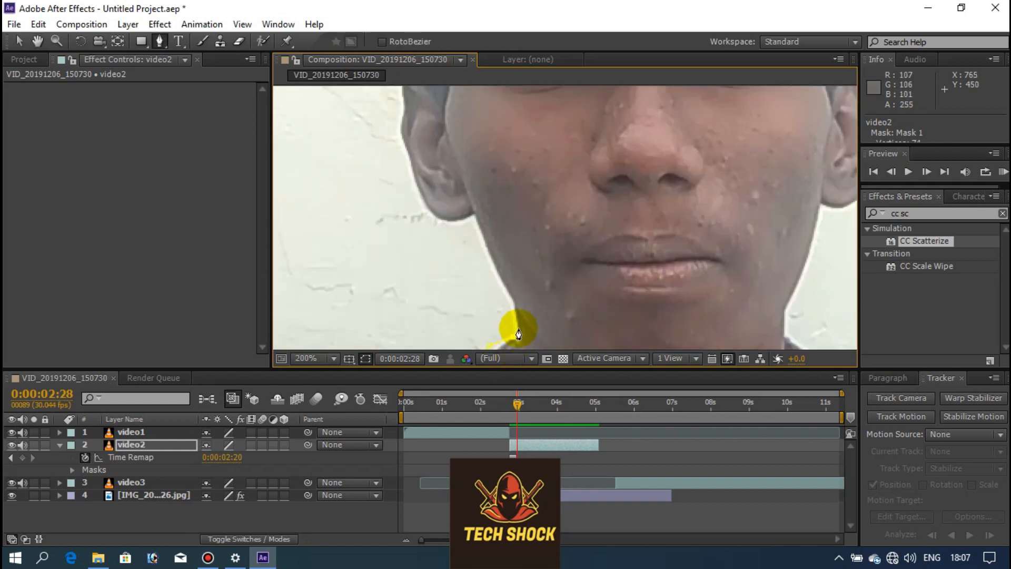
left_click(518, 328)
left_click(500, 274)
left_click(481, 227)
left_click(469, 215)
left_click(441, 222)
left_click(432, 218)
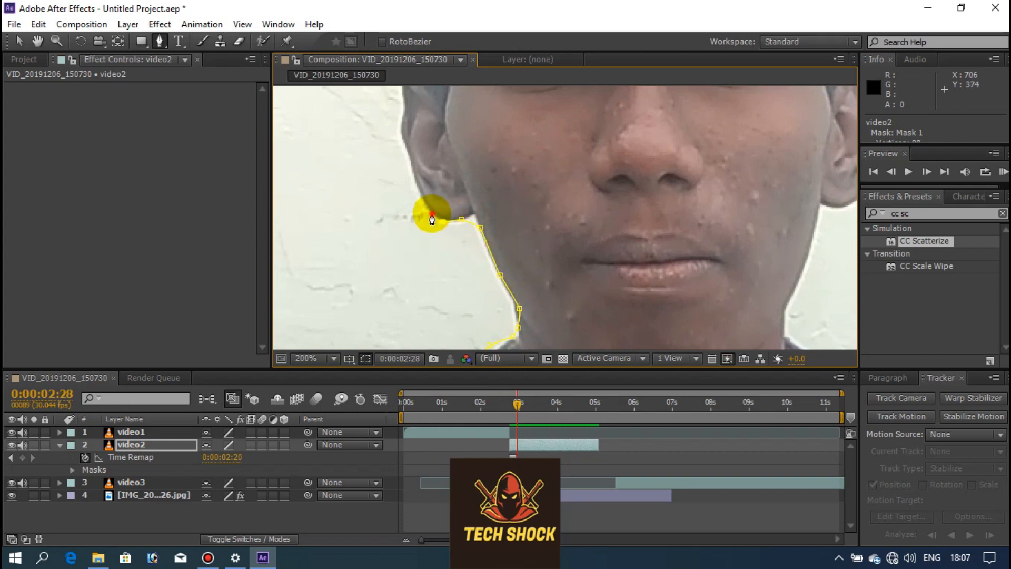
left_click(430, 208)
Step: Extend the mask path up the outer edge of the ear and along the hairline above it
left_click_drag(389, 192, 458, 308)
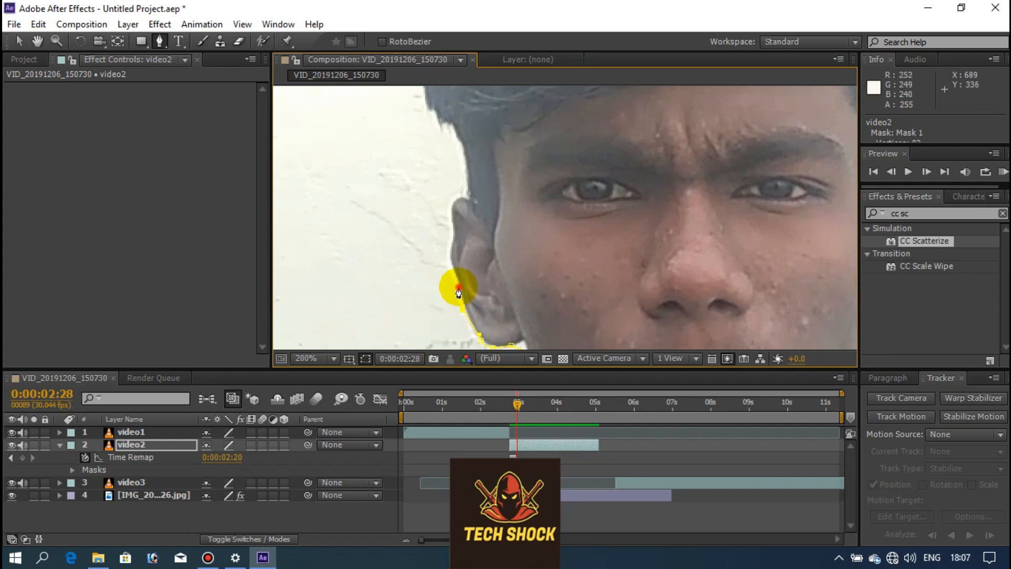
left_click(447, 267)
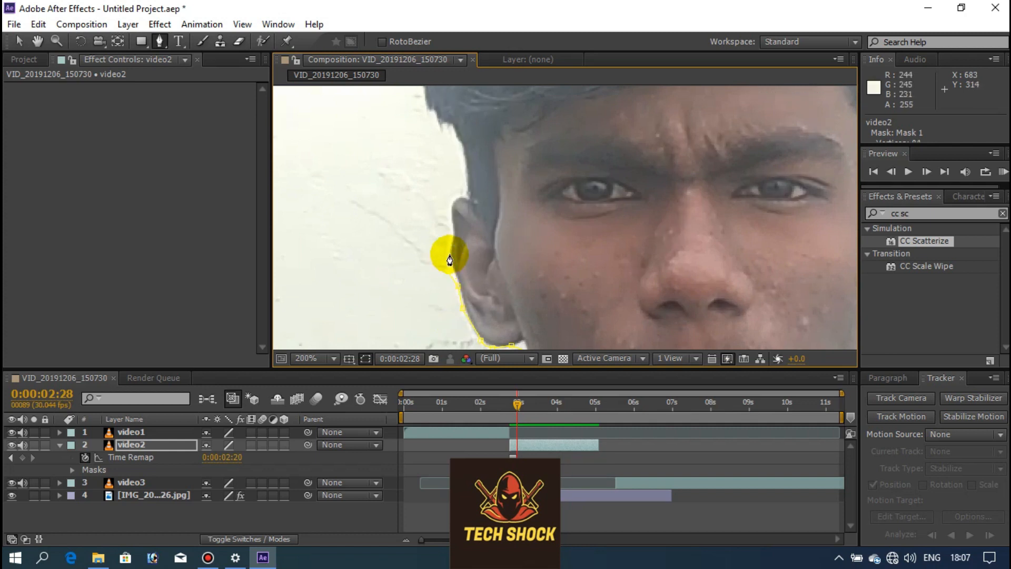
left_click(450, 244)
left_click(452, 226)
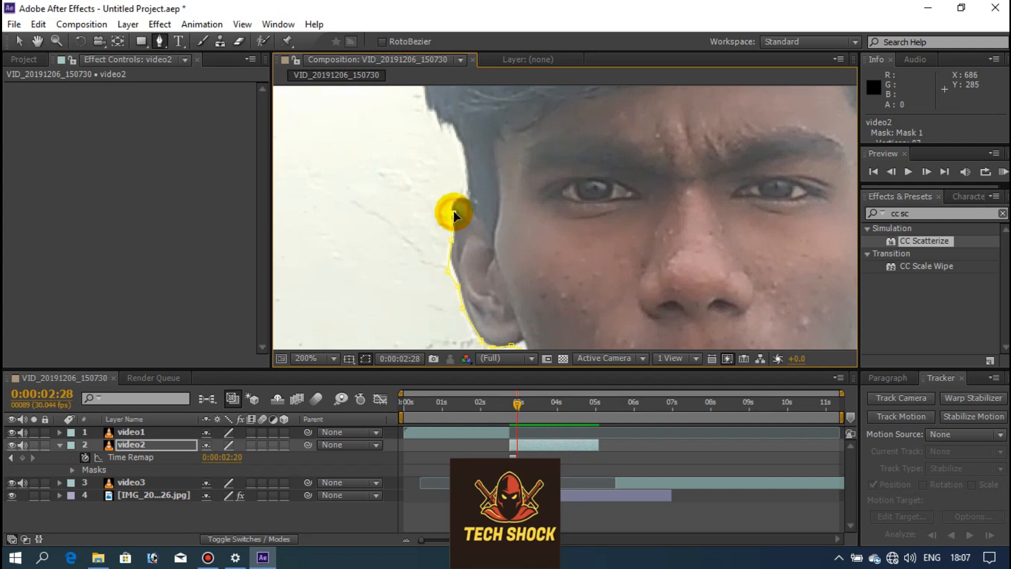
left_click(455, 195)
left_click(468, 194)
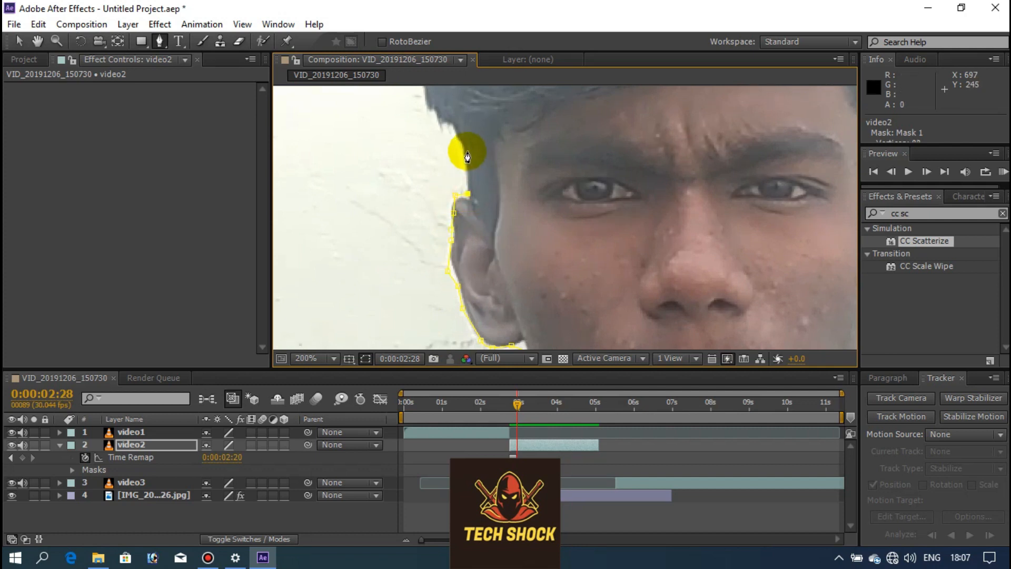
left_click(459, 138)
left_click(448, 121)
left_click(435, 105)
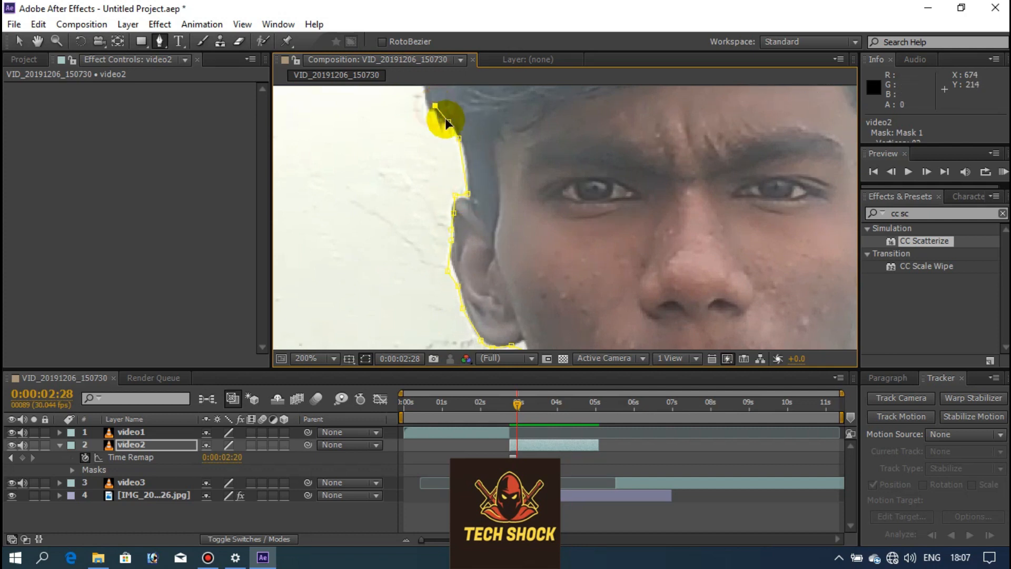
Step: Trace the mask path up the side of the hair and over to the top of the head
left_click_drag(506, 285, 565, 415)
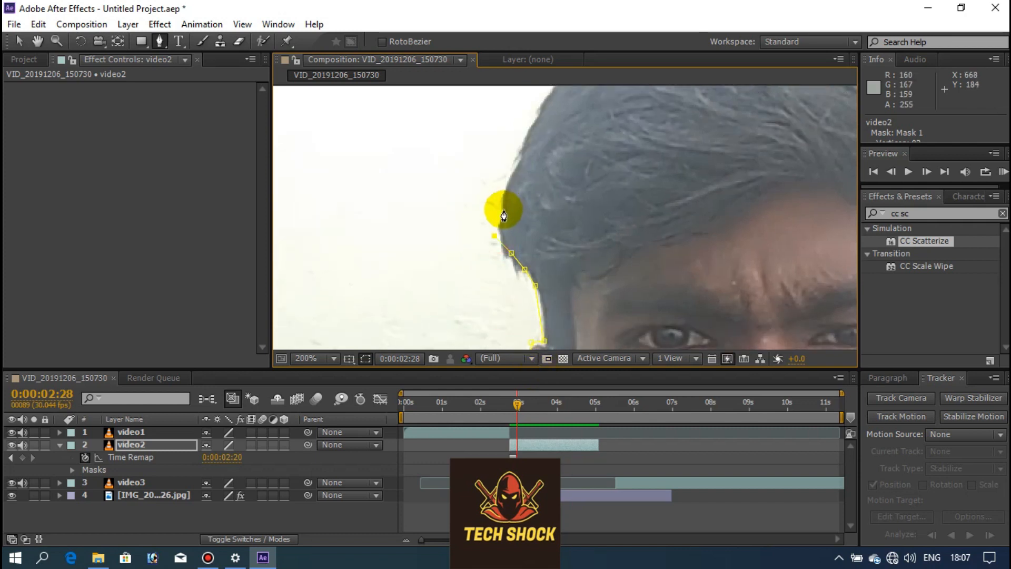
scroll(539, 200, "down", 3)
left_click(554, 194)
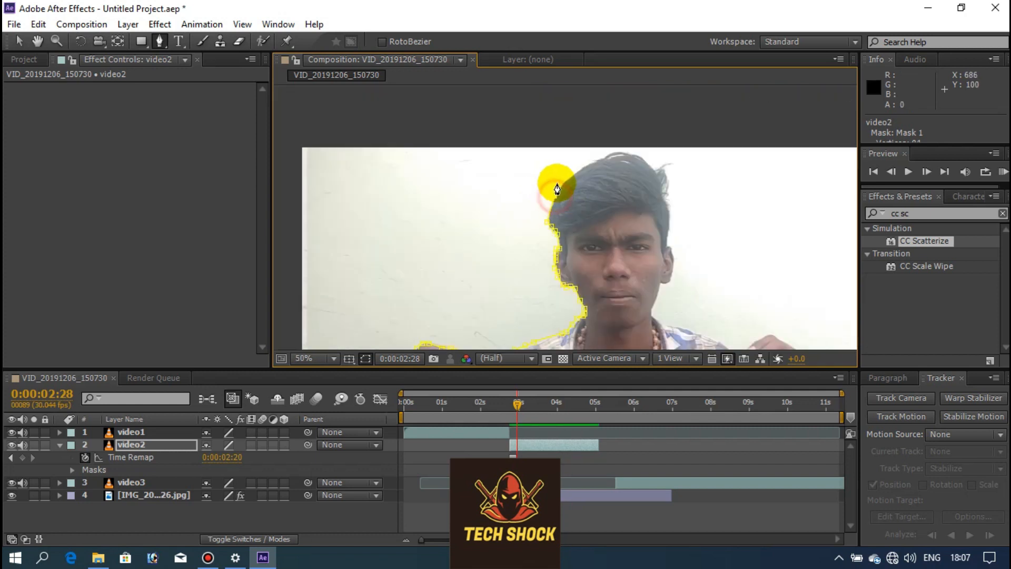
left_click(571, 171)
left_click(602, 158)
left_click(626, 152)
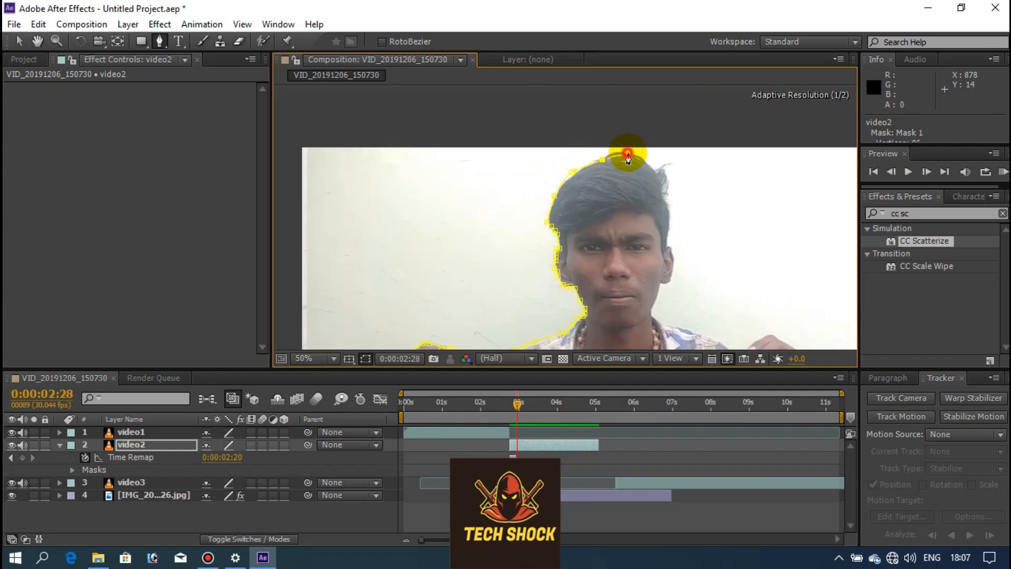
Step: Continue the mask path down the opposite side of the hair to the other ear
left_click(650, 167)
left_click(659, 177)
left_click(662, 197)
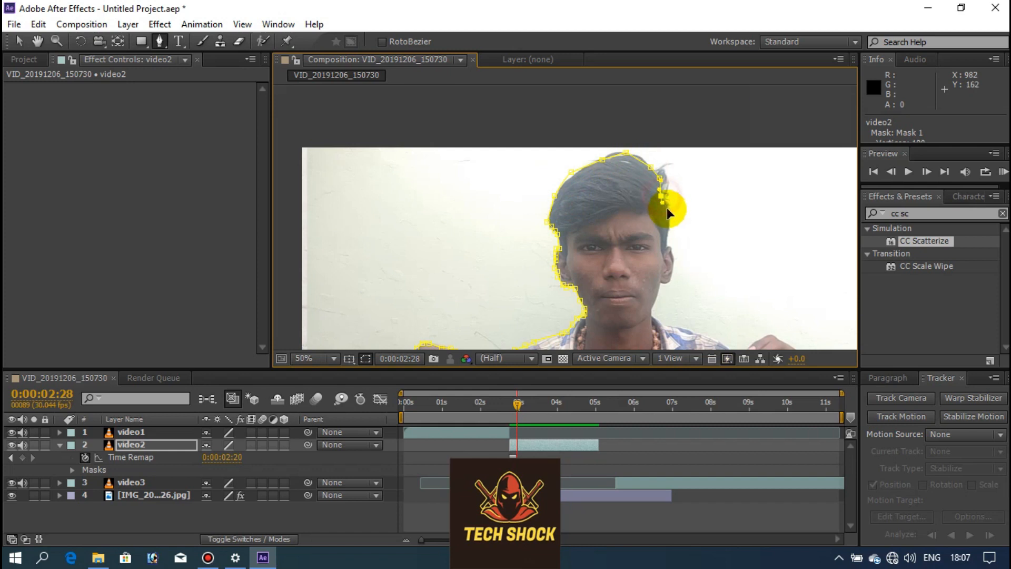
left_click(669, 248)
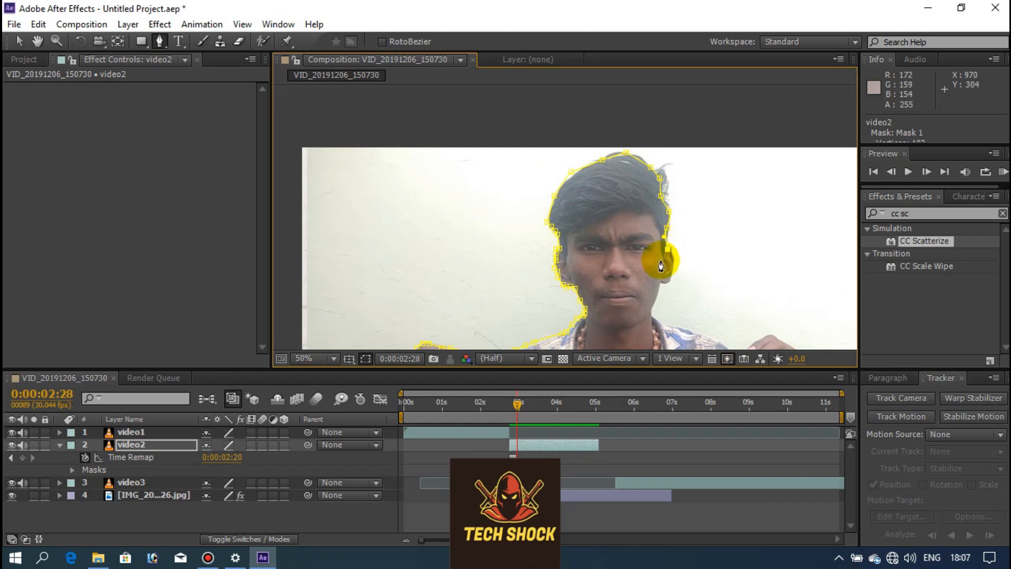
Step: Trace the mask path down the outer edge of the second ear to just above the earlobe
scroll(628, 262, "up", 3)
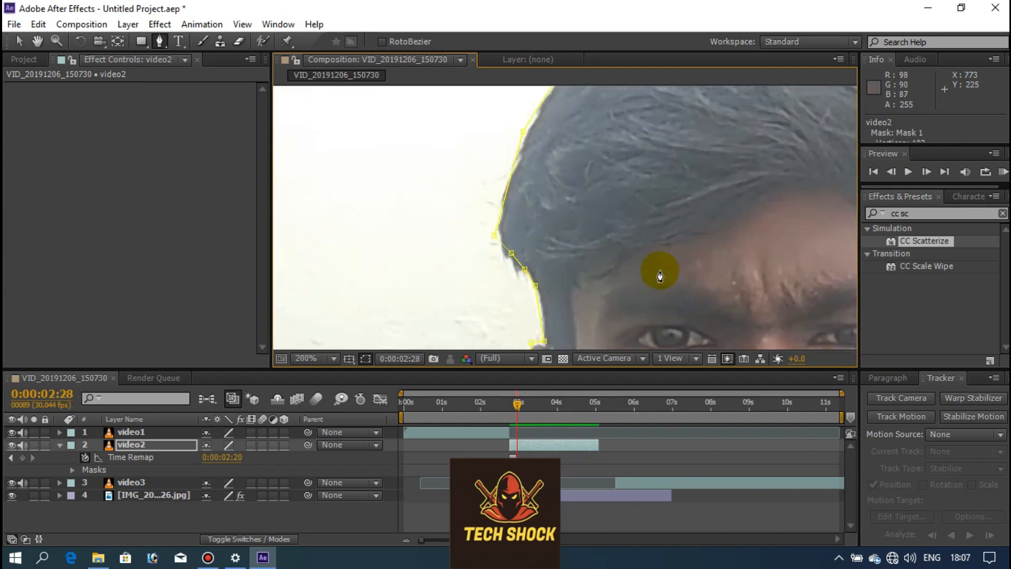
scroll(661, 276, "down", 1)
left_click_drag(672, 290, 565, 170)
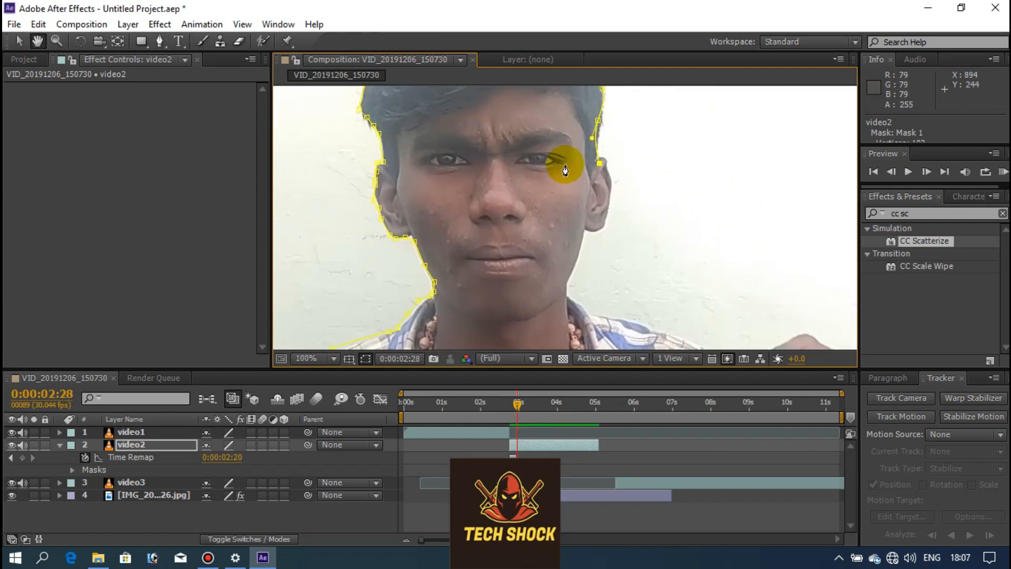
key("g")
left_click(607, 160)
left_click(611, 195)
left_click(606, 208)
left_click(604, 219)
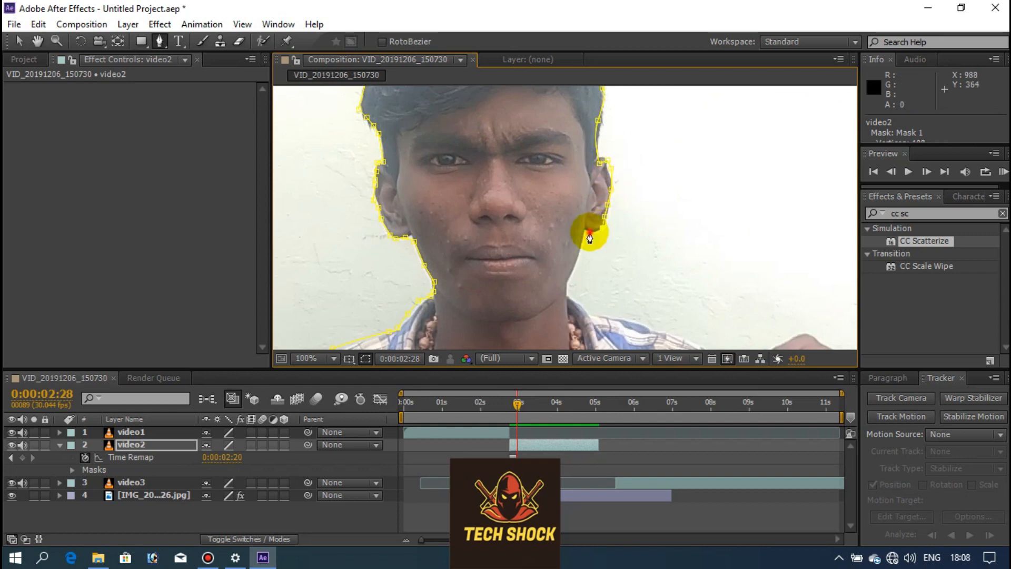
left_click(580, 230)
left_click(577, 254)
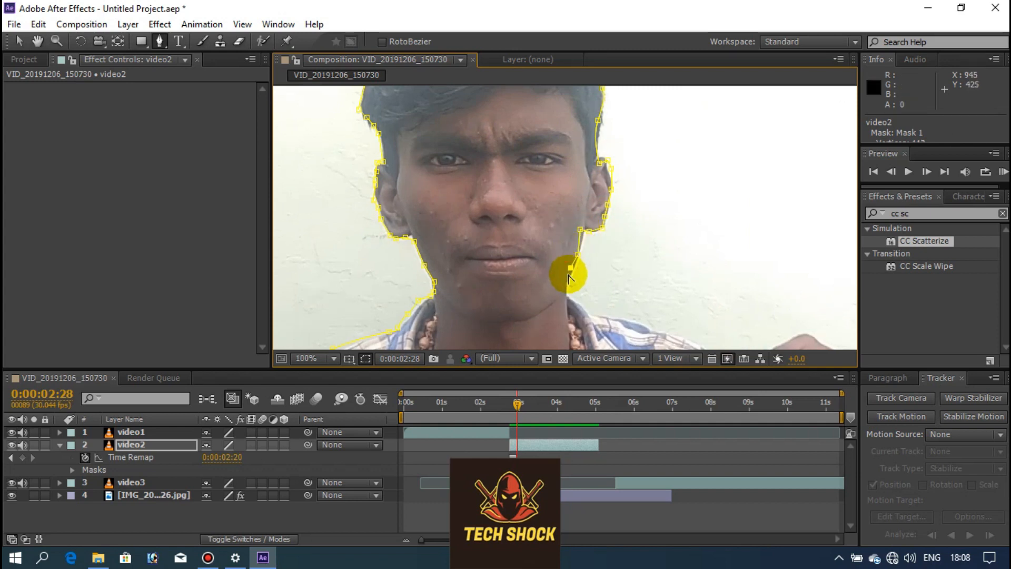
scroll(569, 274, "up", 1)
key("ctrl+z")
key("ctrl+z")
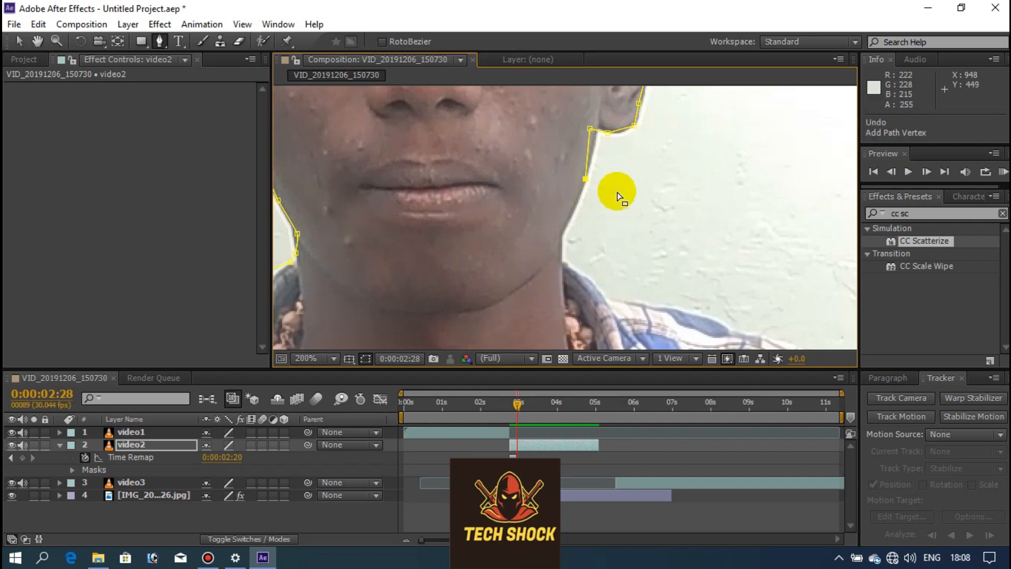
Step: Continue the mask path from below the earlobe down the jawline and neck to the shirt collar
left_click(597, 142)
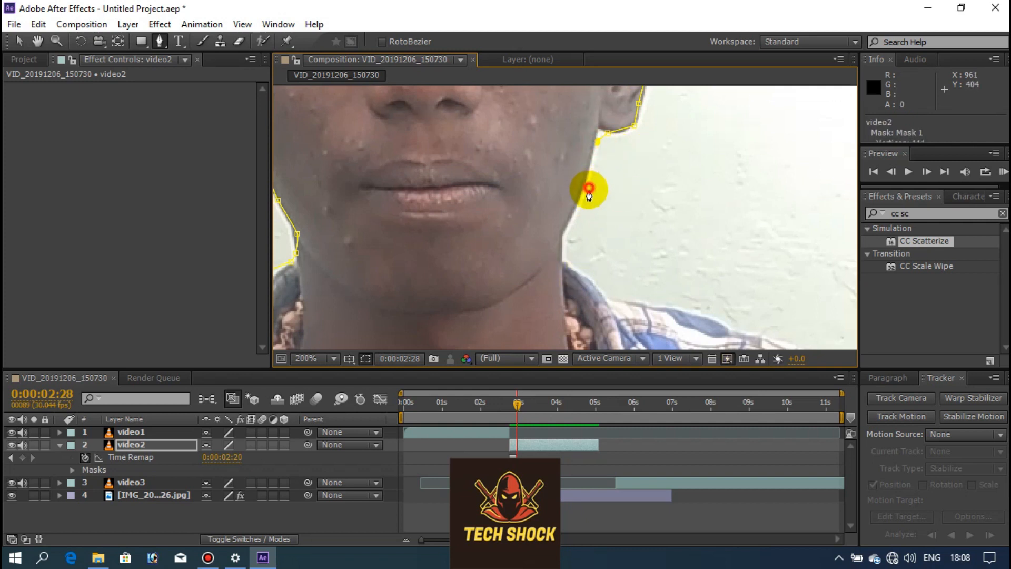
left_click(565, 222)
left_click(560, 246)
left_click(560, 258)
Step: Extend the mask path over the shirt collar and along the first part of the shoulder
left_click(613, 302)
left_click(632, 300)
left_click(657, 304)
left_click(687, 314)
left_click(717, 323)
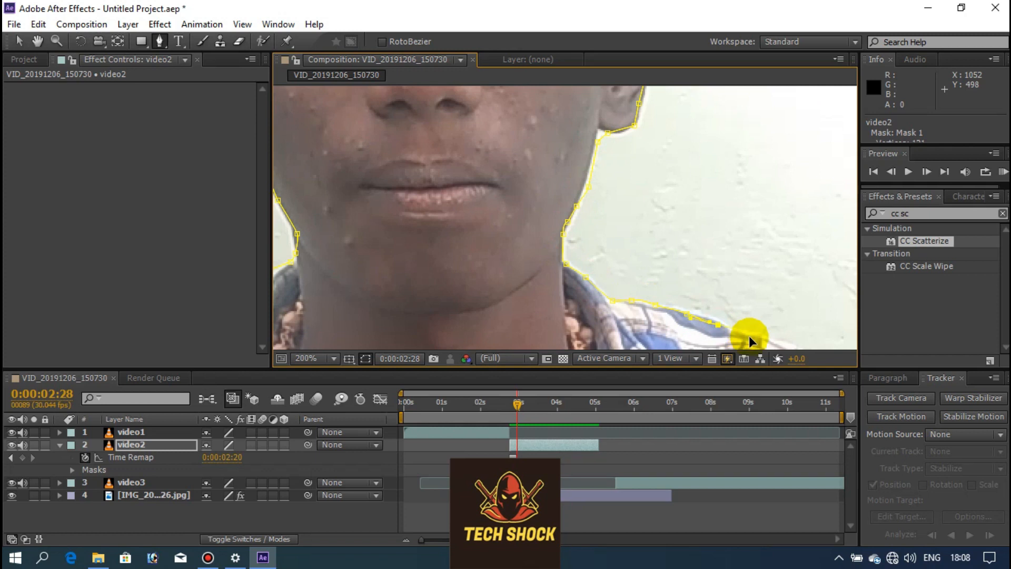
Step: Trace the mask path along the rest of the shoulder and around onto the upper sleeve
left_click_drag(584, 269, 416, 78)
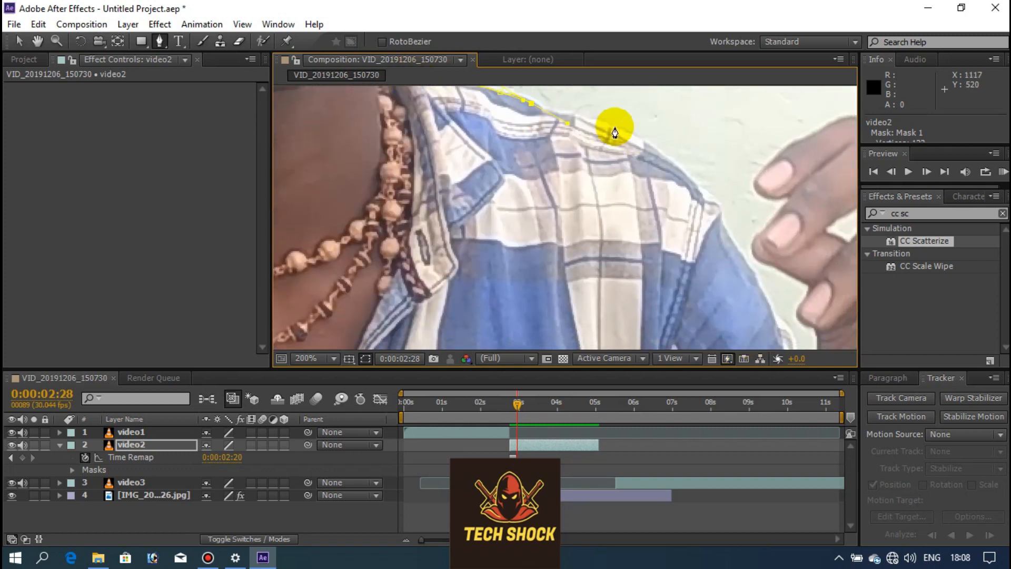
left_click(623, 126)
left_click(688, 176)
left_click(697, 186)
left_click(727, 222)
left_click(735, 248)
left_click(749, 278)
Step: Continue the mask path down the sleeve to the narrow point where it meets the raised forearm
left_click_drag(744, 313, 519, 109)
left_click(587, 195)
left_click(624, 250)
left_click(652, 290)
left_click(652, 315)
left_click(668, 335)
Step: Trace the mask path from the bottom of the gap up the inner edge of the raised forearm
left_click_drag(607, 280, 395, 50)
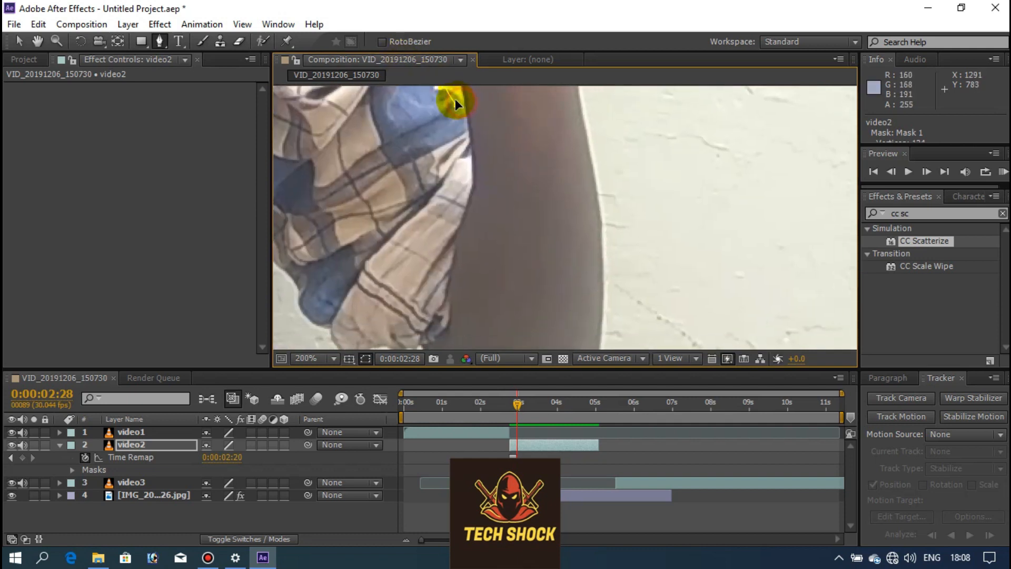
left_click_drag(455, 99, 501, 255)
left_click(507, 230)
left_click(486, 196)
left_click(461, 136)
left_click(449, 121)
Step: Extend the mask path up the palm side of the hand and around the lower fingertips
left_click_drag(437, 102, 469, 282)
left_click(465, 269)
left_click(450, 241)
left_click_drag(450, 209, 417, 196)
left_click(407, 199)
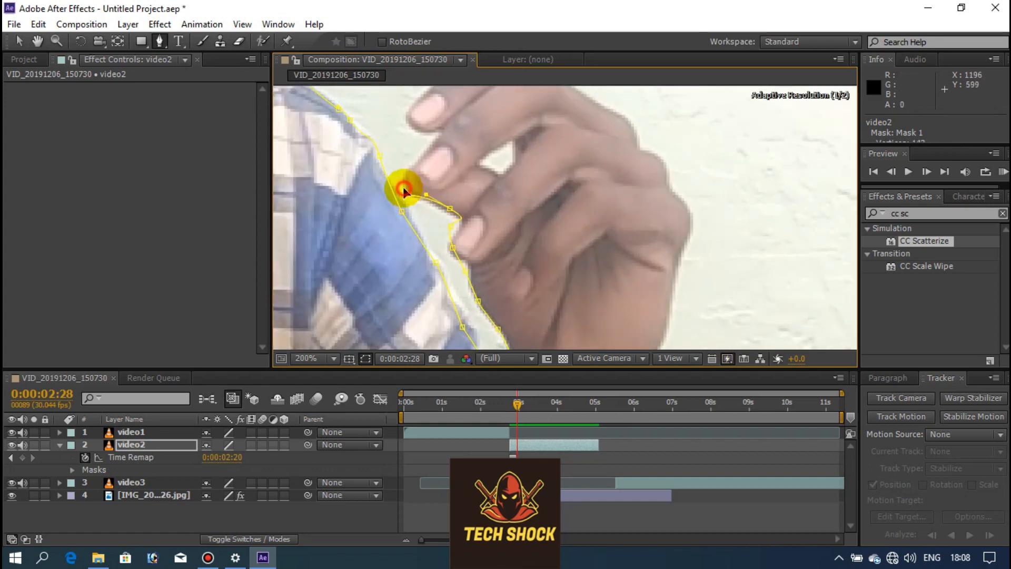
left_click_drag(402, 175, 490, 293)
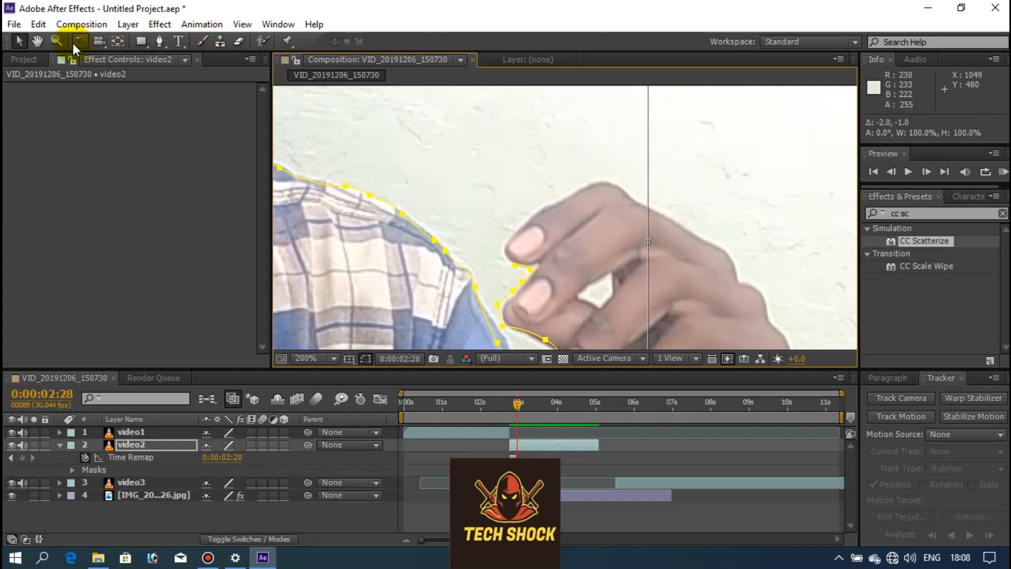
left_click(160, 40)
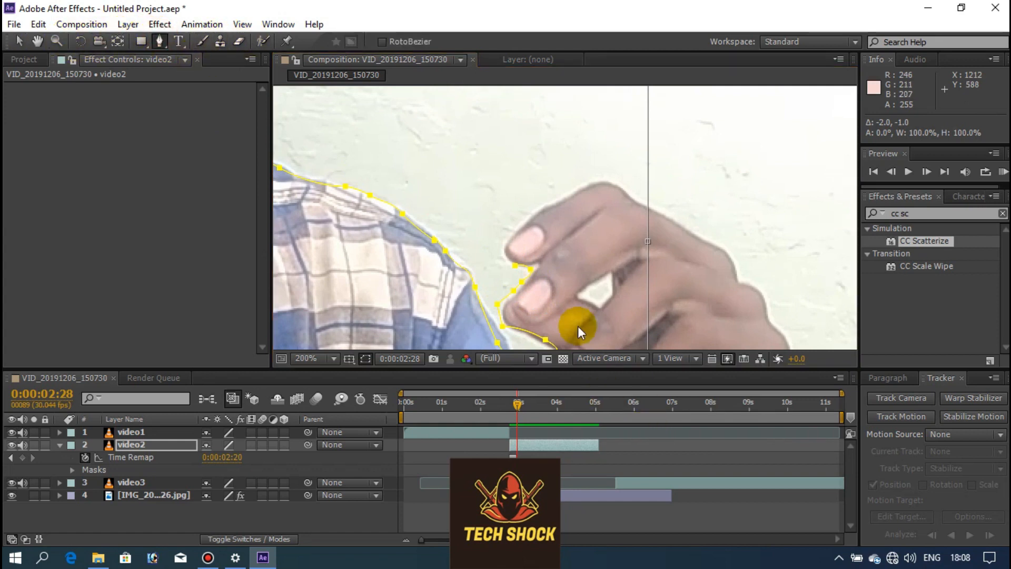
left_click(503, 262)
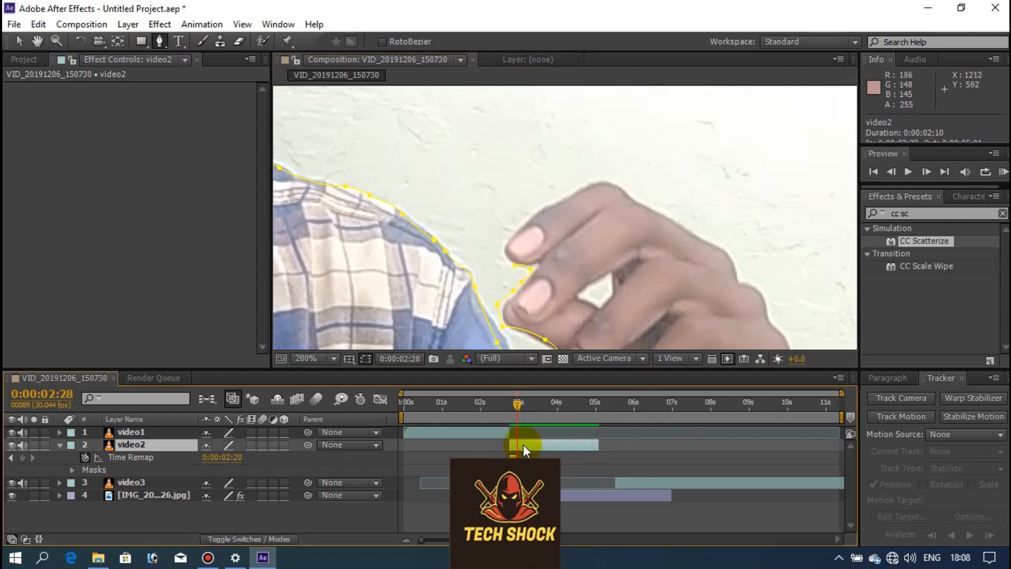
left_click(504, 260)
left_click(505, 238)
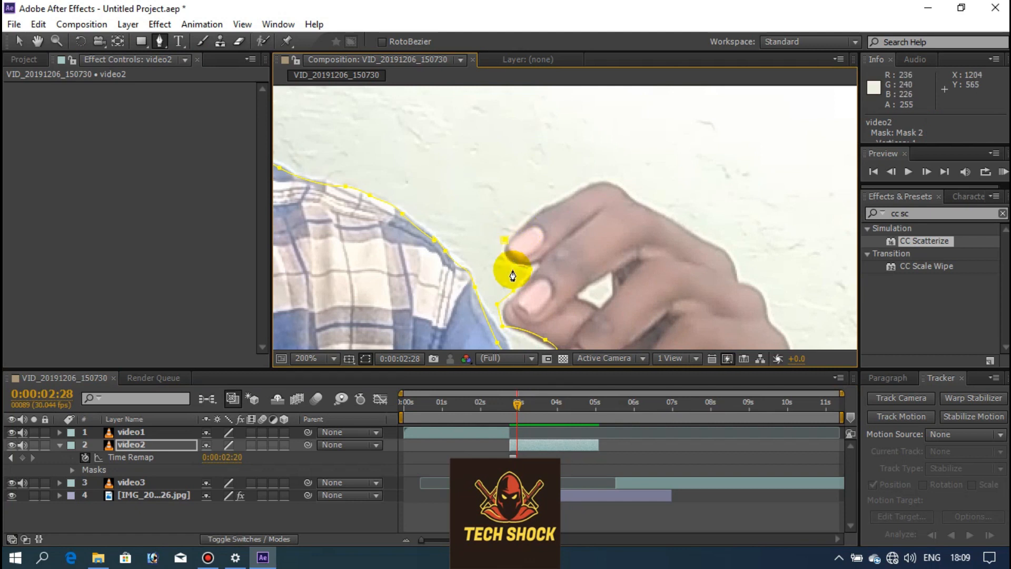
left_click(501, 258)
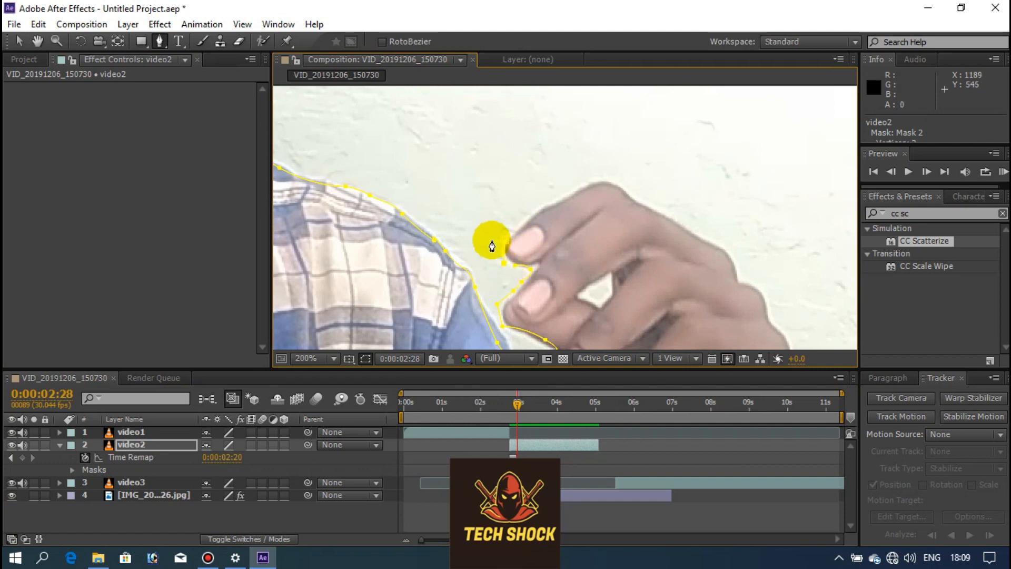
key("ctrl+z")
key("ctrl+z")
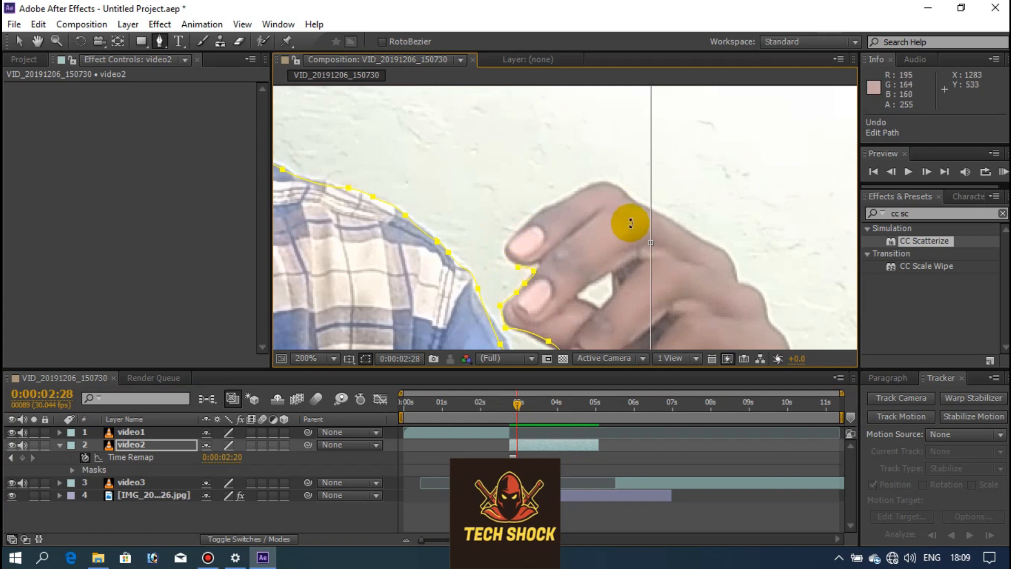
scroll(627, 222, "down", 8)
key("ctrl+bracketright")
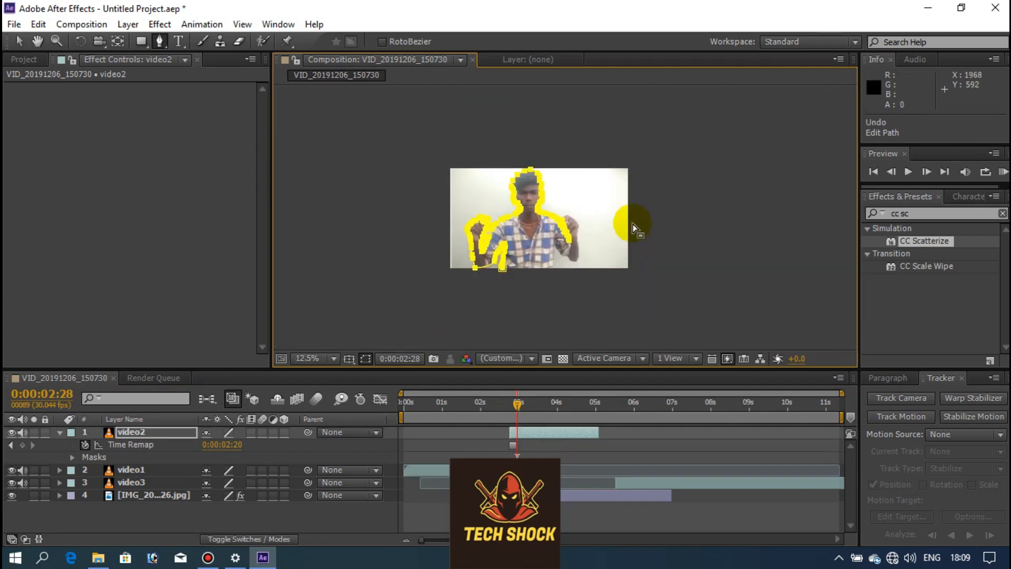
scroll(633, 223, "up", 4)
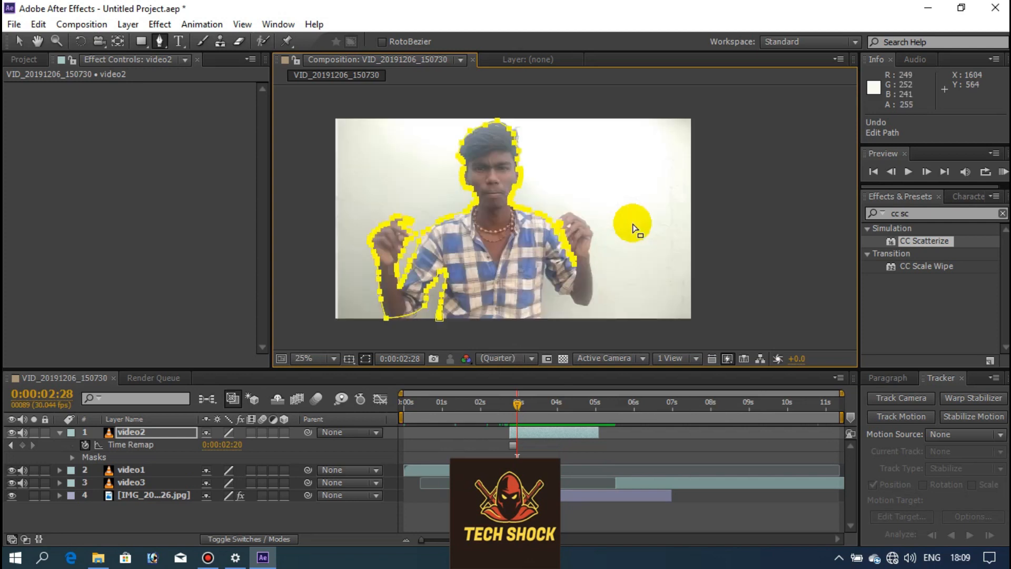
scroll(549, 259, "up", 5)
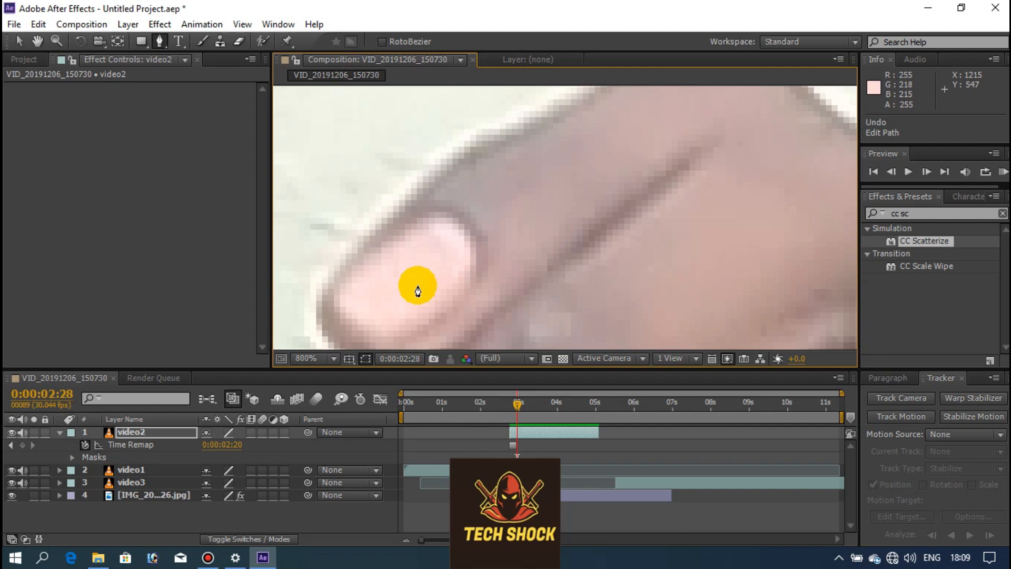
key("Page_Down")
key("Page_Down")
key("Page_Down")
key("Page_Down")
key("h")
key("space")
key("g")
left_click(443, 275)
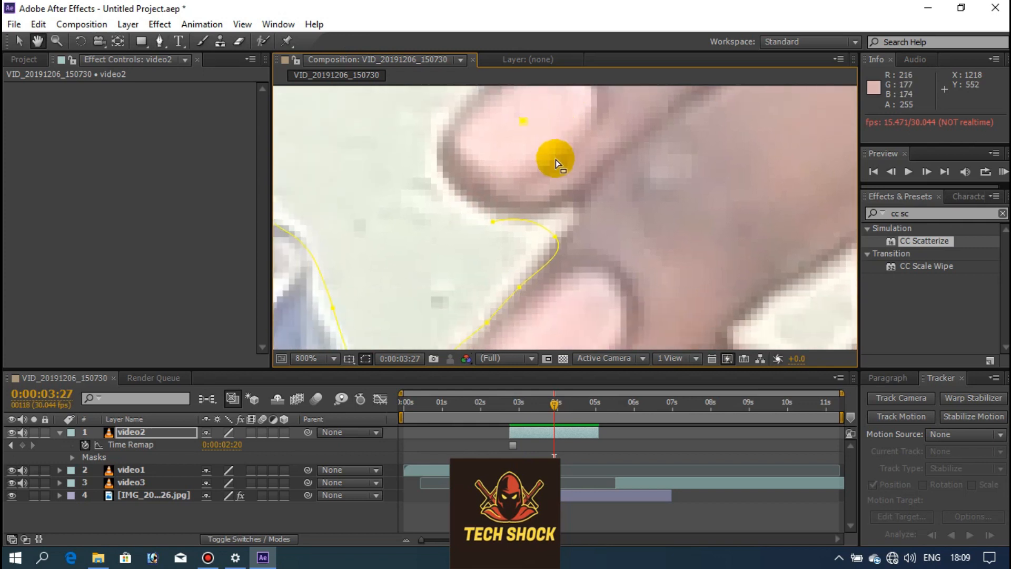
key("ctrl+z")
key("ctrl+z")
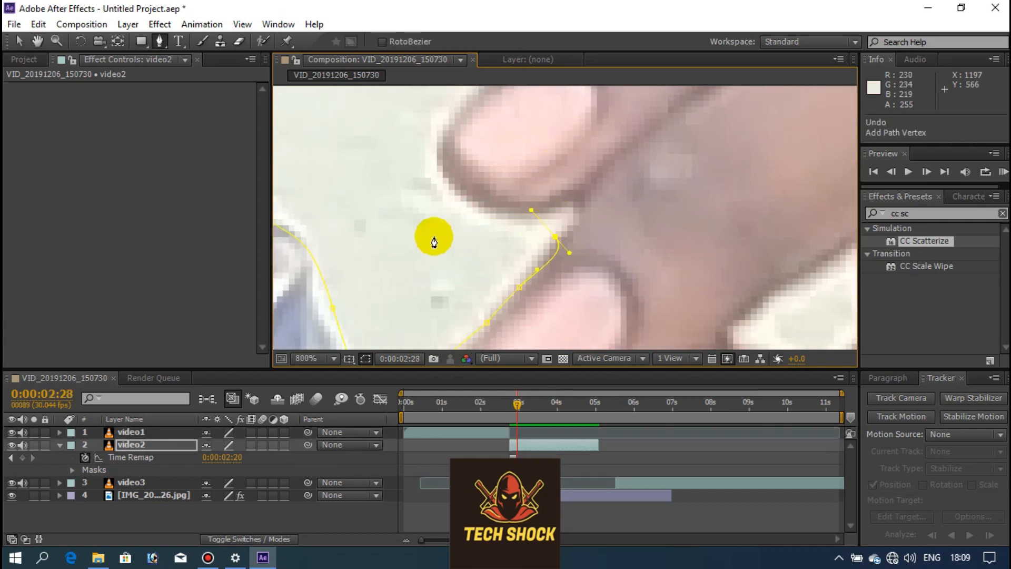
Step: Trace the mask path around the tip of the uppermost finger and along its nail side
left_click(488, 219)
left_click(469, 200)
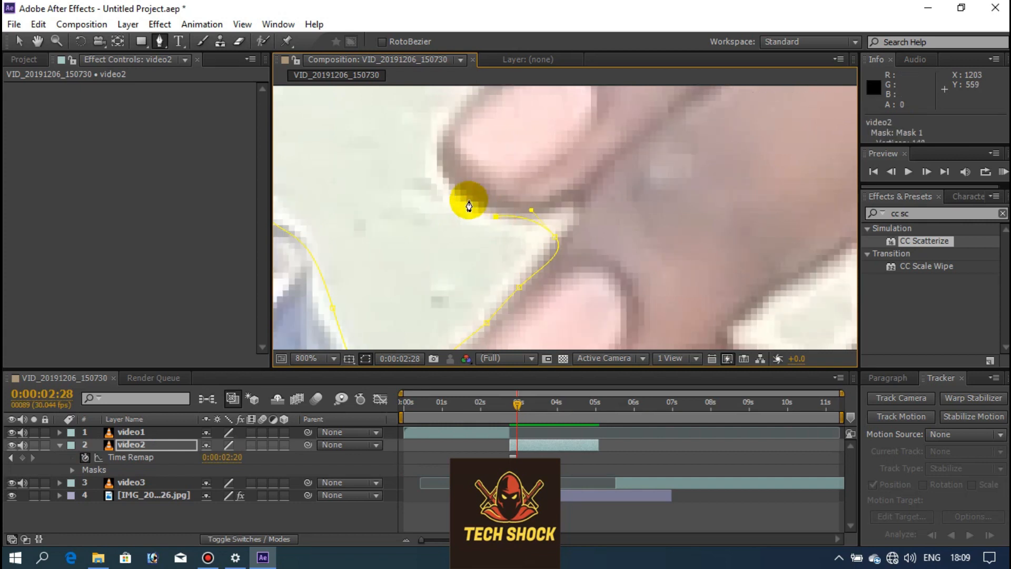
left_click(445, 176)
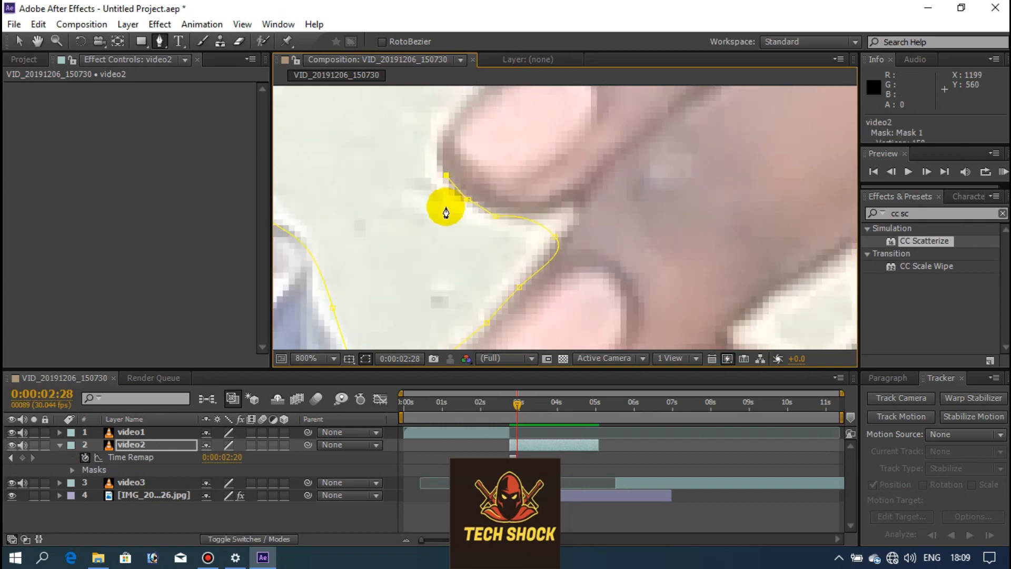
key("comma")
left_click(500, 186)
left_click(504, 172)
left_click(515, 151)
left_click(526, 141)
left_click(561, 117)
Step: Continue the mask path along the upper edge of the uppermost finger to its bent joint
key("comma")
key("comma")
left_click(572, 187)
left_click(580, 182)
left_click(586, 179)
left_click(600, 175)
left_click(611, 178)
left_click(615, 185)
left_click(622, 178)
Step: Trace the mask path down over the knuckles to the outer edge of the hand
left_click(651, 204)
left_click(667, 222)
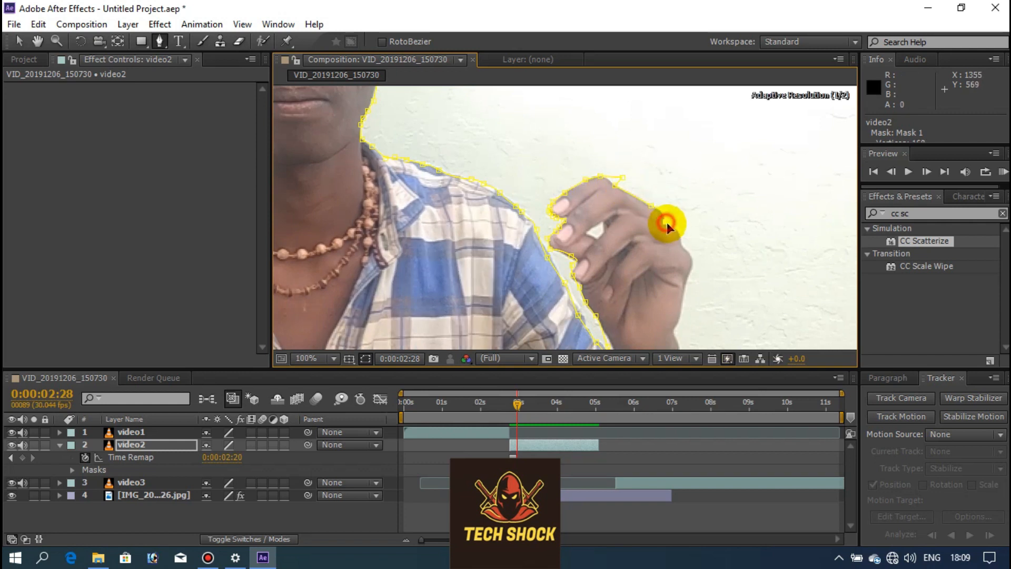
left_click(678, 239)
left_click(687, 251)
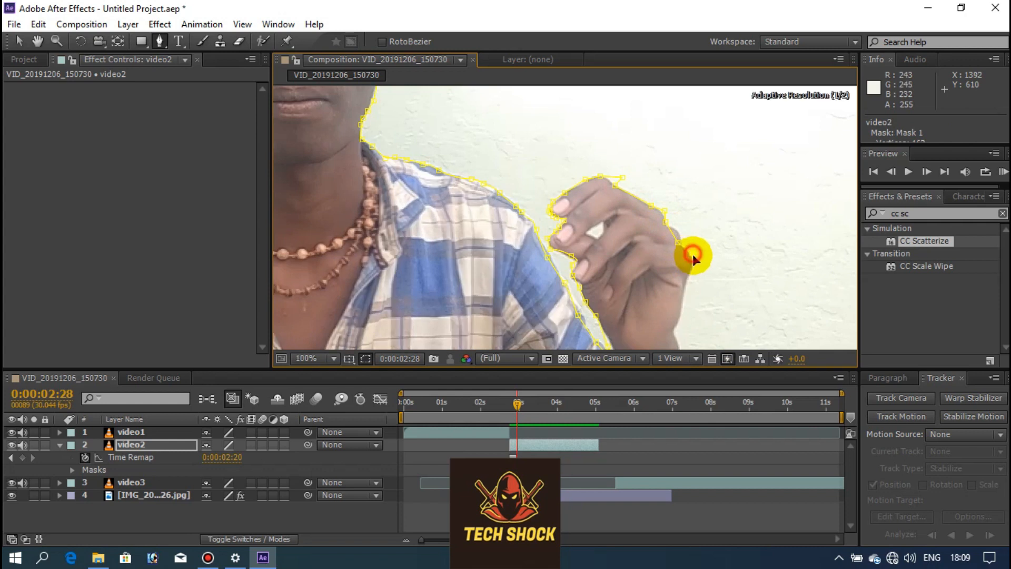
left_click(693, 255)
left_click(691, 262)
Step: Extend the mask path down the outer side of the hand, past the wrist and onto the forearm
scroll(666, 286, "up", 1)
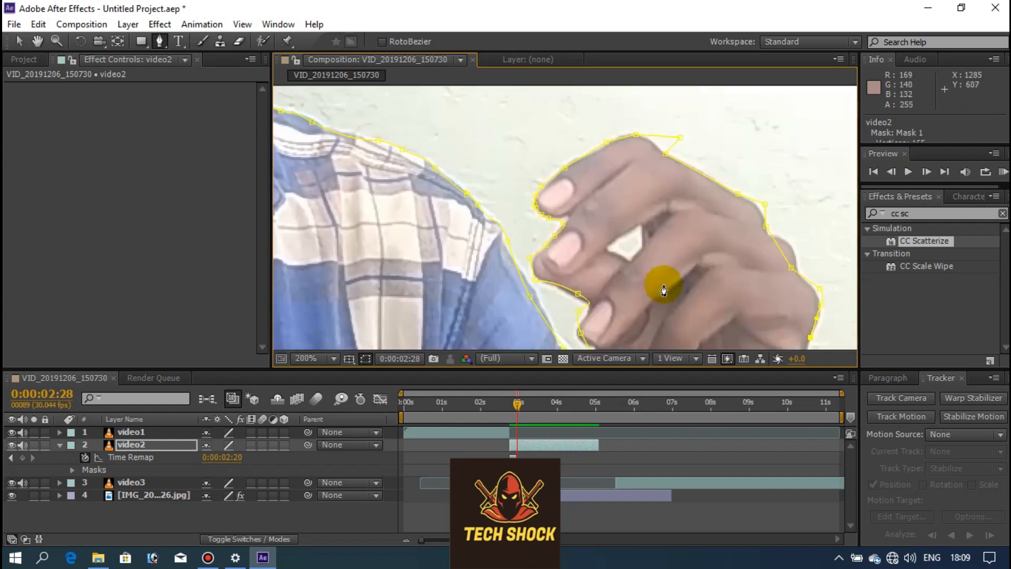
key("h")
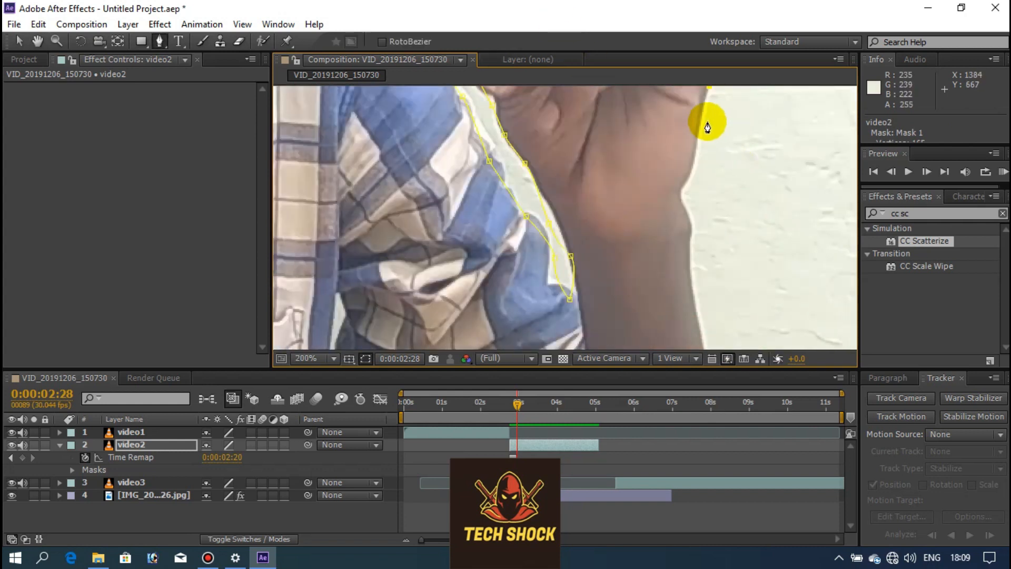
left_click(703, 119)
left_click(688, 180)
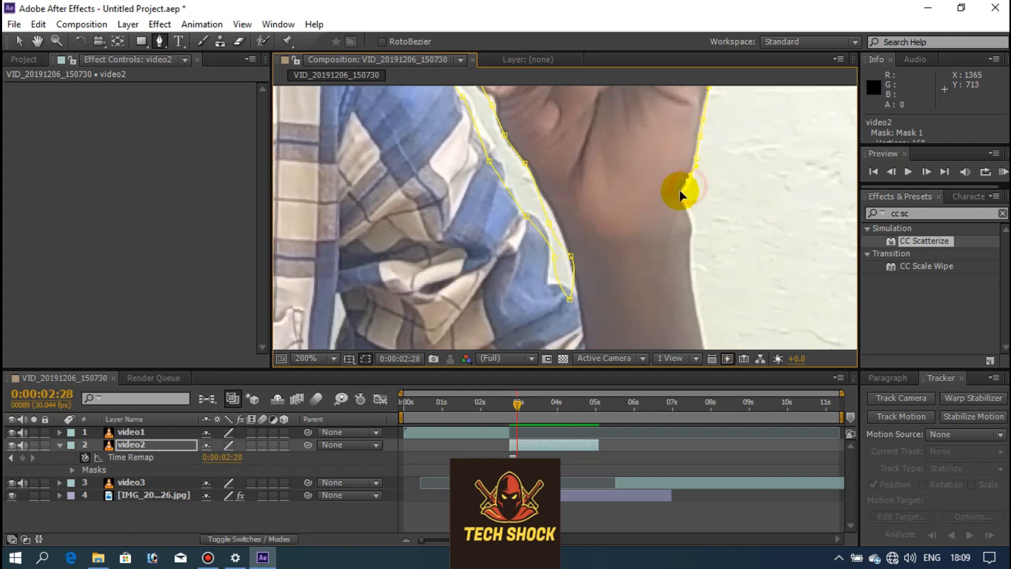
left_click(687, 207)
left_click(690, 216)
left_click(691, 233)
left_click(690, 291)
left_click(691, 323)
left_click(701, 331)
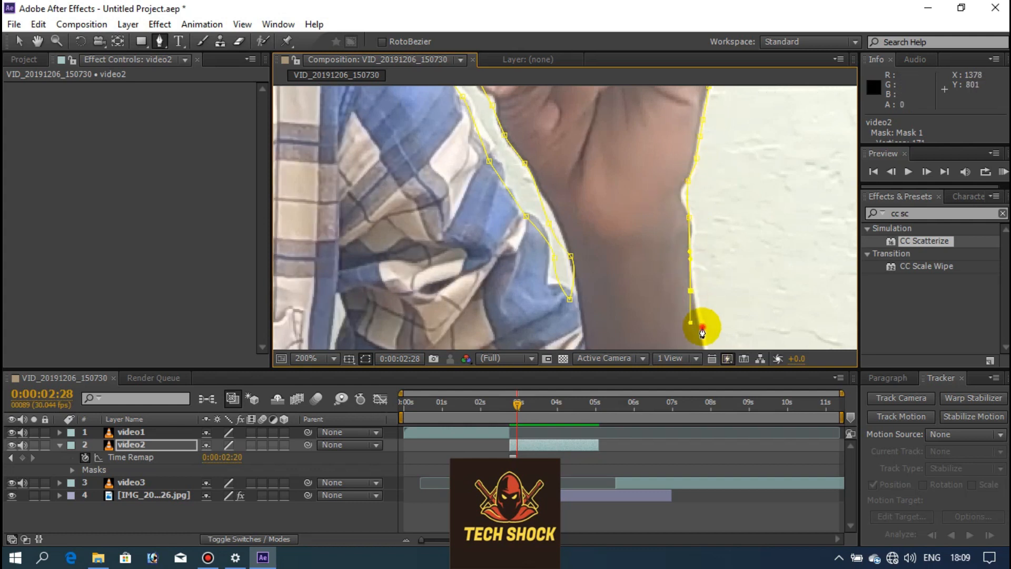
Step: Trace the mask path down the outer edge of the forearm towards the elbow
left_click_drag(663, 289, 580, 95)
left_click(616, 165)
left_click(614, 185)
left_click(615, 201)
left_click(617, 227)
left_click(621, 282)
left_click(614, 309)
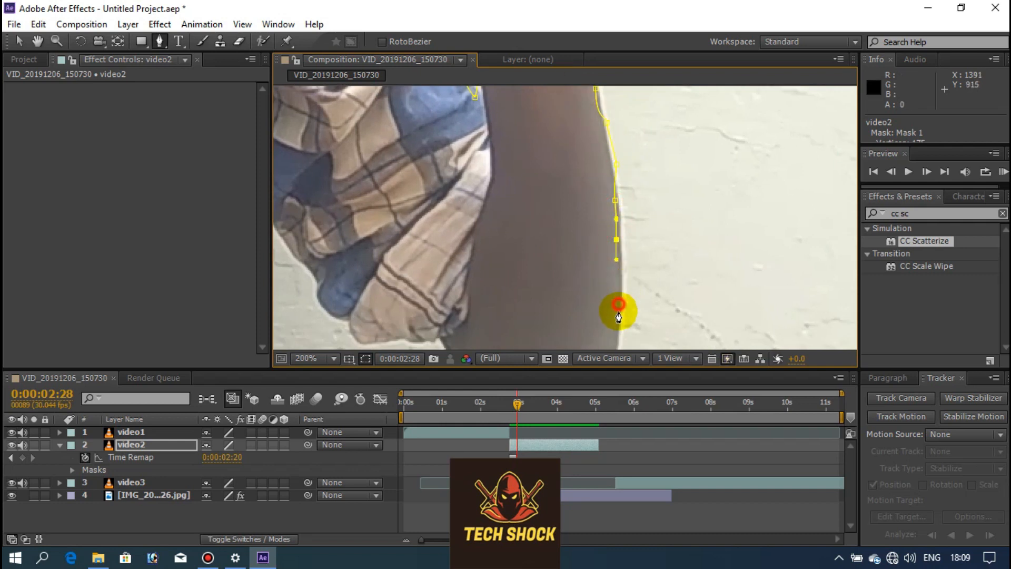
Step: Continue the mask path around the outer curve of the elbow to its lowest point
left_click_drag(583, 275, 545, 112)
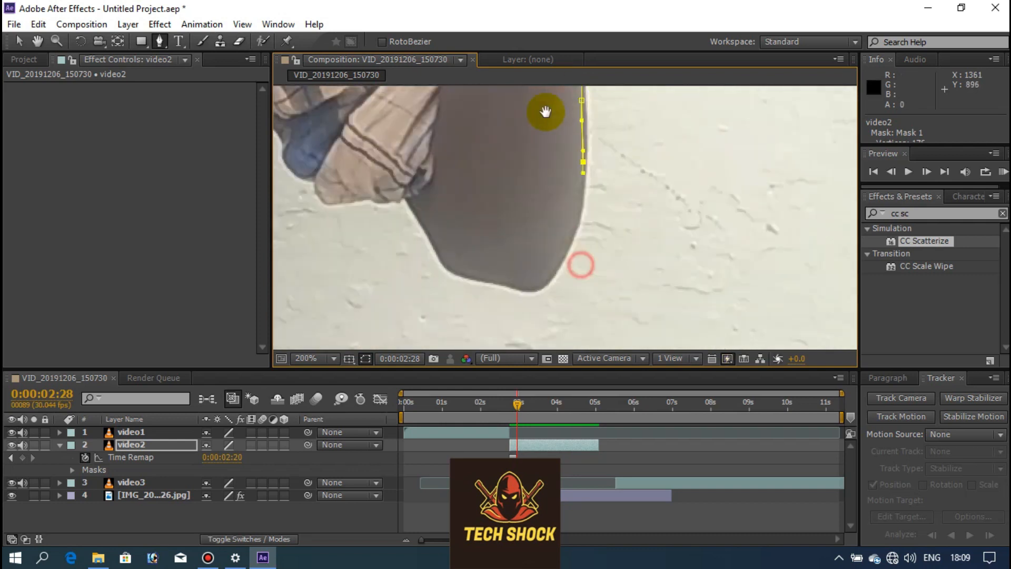
left_click(569, 188)
left_click(553, 223)
left_click(540, 233)
left_click(523, 238)
left_click(512, 240)
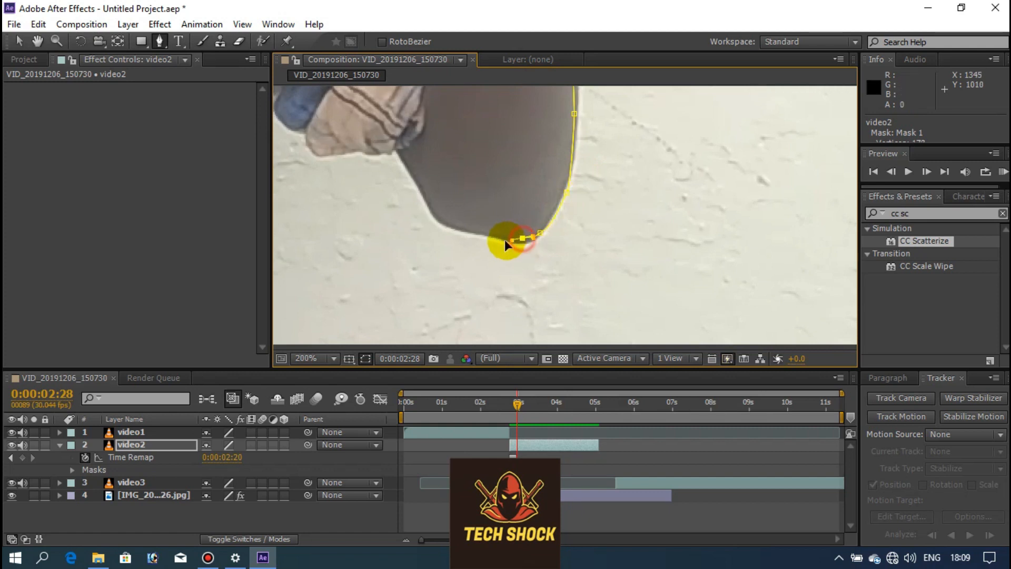
Step: Trace the mask path along the underside of the elbow and up to the sleeve hem
left_click(503, 241)
left_click(492, 237)
left_click(483, 232)
left_click(460, 230)
left_click(445, 225)
left_click(426, 220)
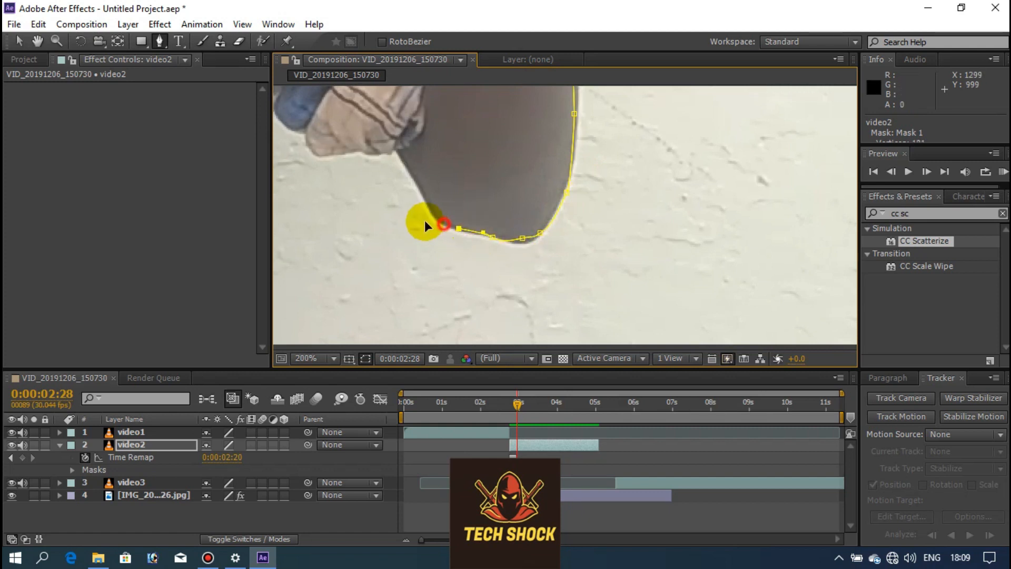
left_click(422, 194)
left_click(396, 149)
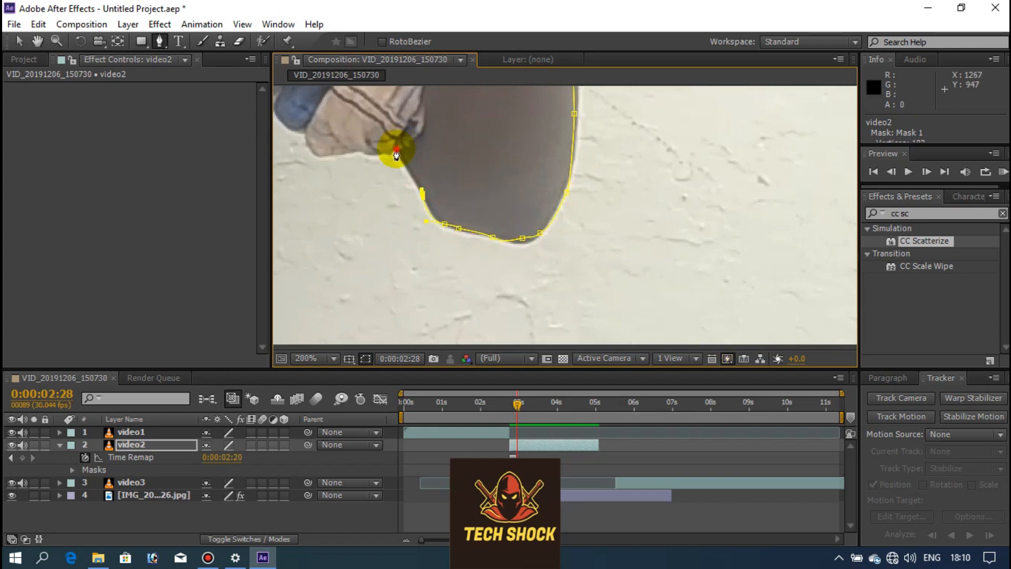
Step: Extend the mask path along the sleeve hem and up the sleeve's inner edge towards the torso
left_click_drag(387, 150, 651, 284)
left_click(627, 293)
left_click(607, 291)
left_click(578, 283)
left_click(557, 267)
left_click(555, 259)
left_click(545, 242)
left_click(541, 223)
left_click(528, 203)
left_click(481, 159)
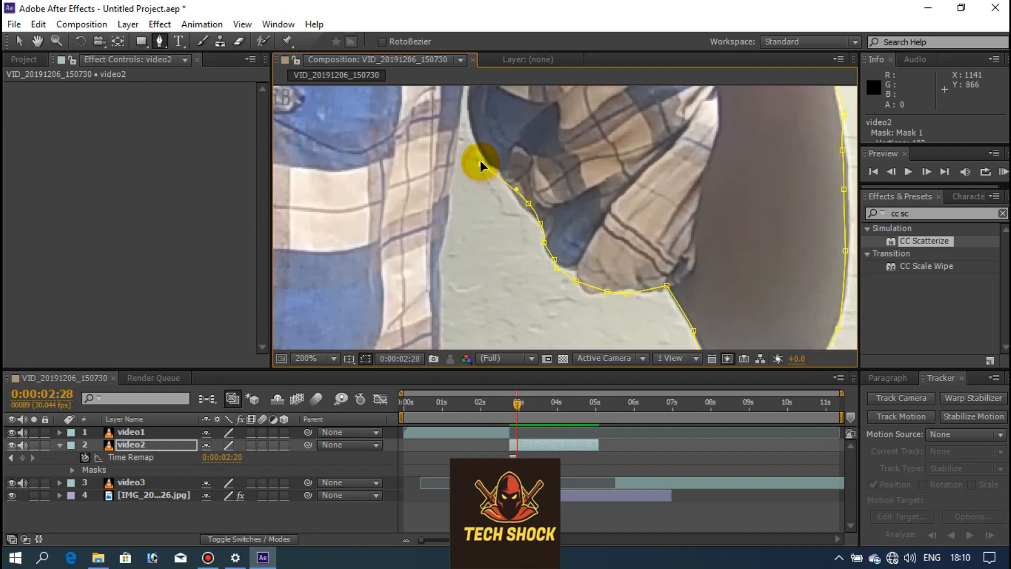
Step: Continue the mask path up the sleeve's inner edge to the narrow gap at the armpit
left_click(472, 126)
left_click(470, 105)
left_click(468, 87)
key("Page_Down")
left_click_drag(463, 124, 515, 226)
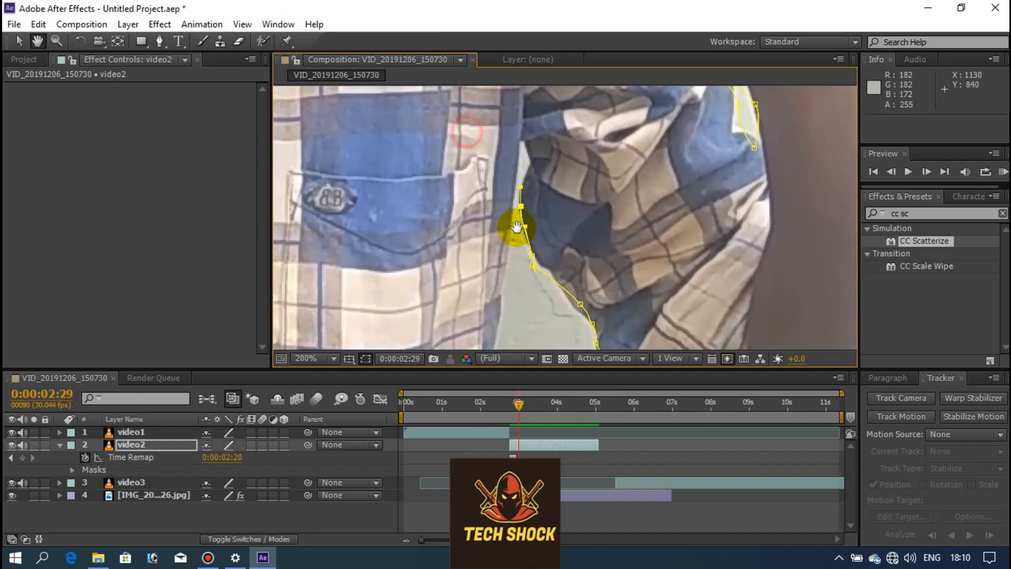
left_click(521, 167)
left_click(525, 143)
Step: Turn the mask path at the armpit and start it down the side of the shirt, undoing the misplaced vertices
left_click(500, 208)
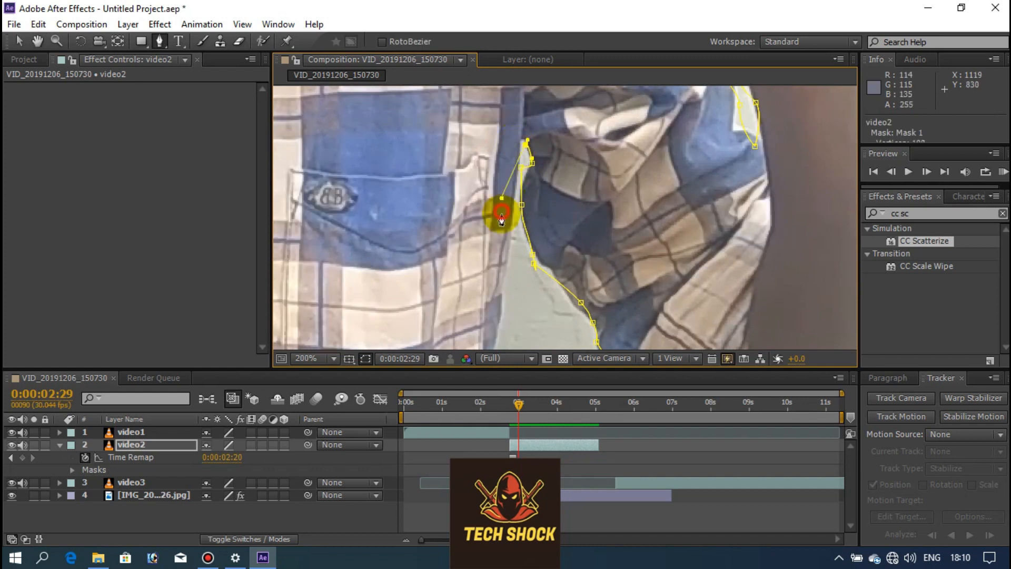
key("ctrl+z")
key("ctrl+z")
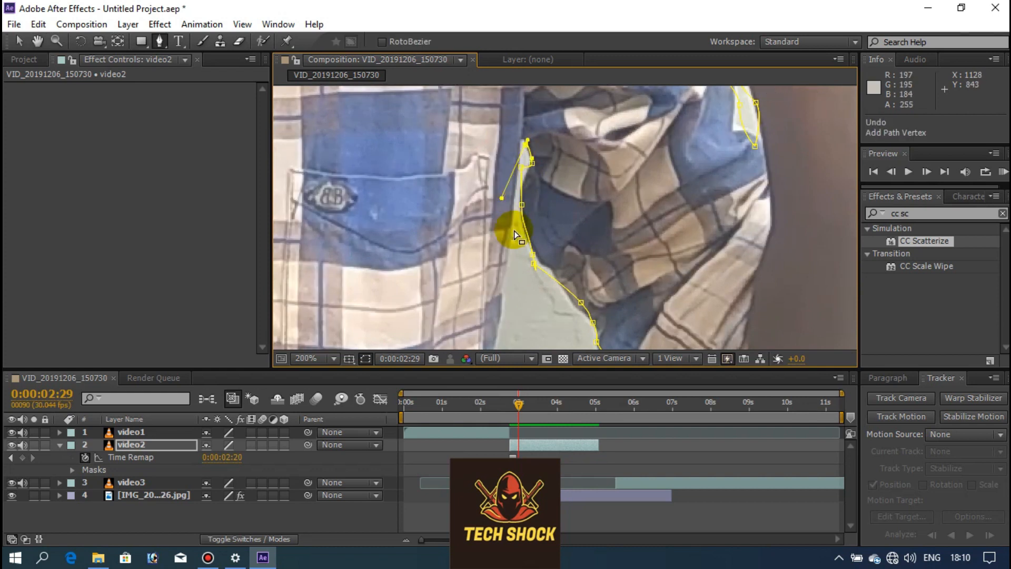
left_click(512, 221)
left_click(503, 295)
left_click(496, 328)
left_click_drag(483, 268, 496, 56)
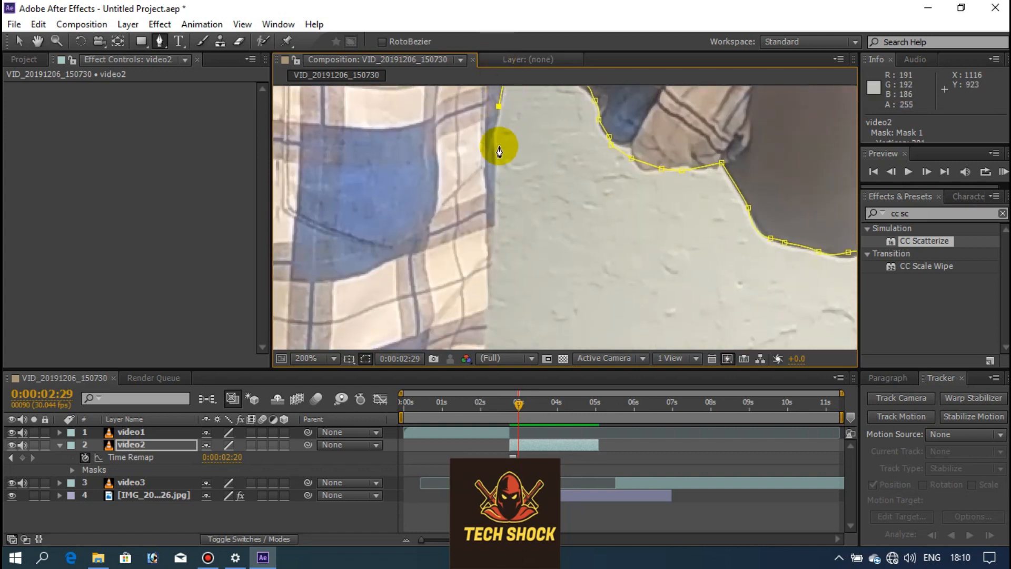
Step: Extend the mask path down the shirt's side edge to the bottom of the footage
left_click(491, 151)
left_click(487, 204)
left_click(487, 263)
left_click(487, 278)
left_click(488, 291)
left_click(487, 305)
left_click_drag(487, 321, 685, 201)
key("ctrl+z")
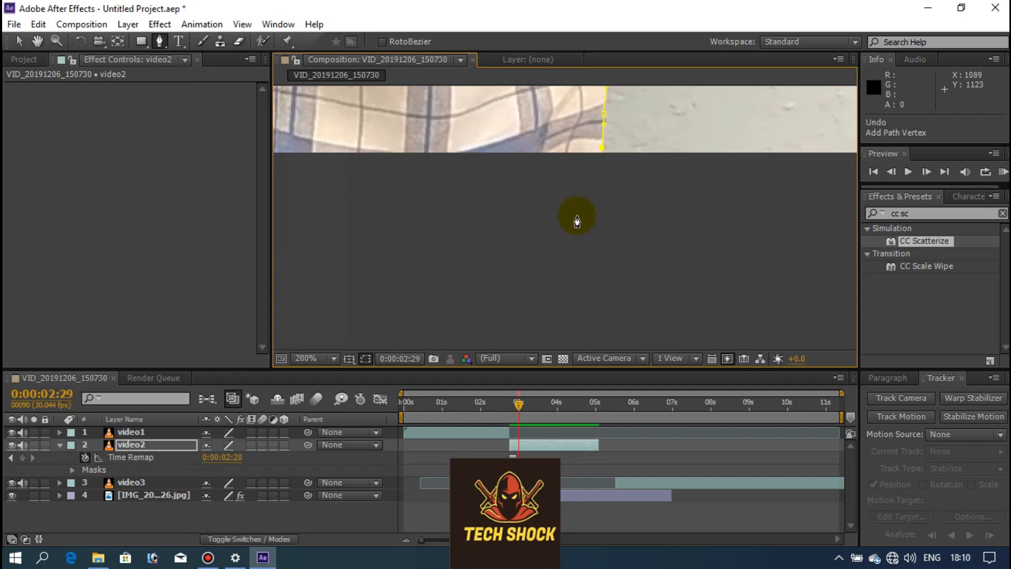
Step: Close the mask along the bottom of the footage at its starting vertex on the opposite side of the shirt
scroll(656, 232, "down", 8)
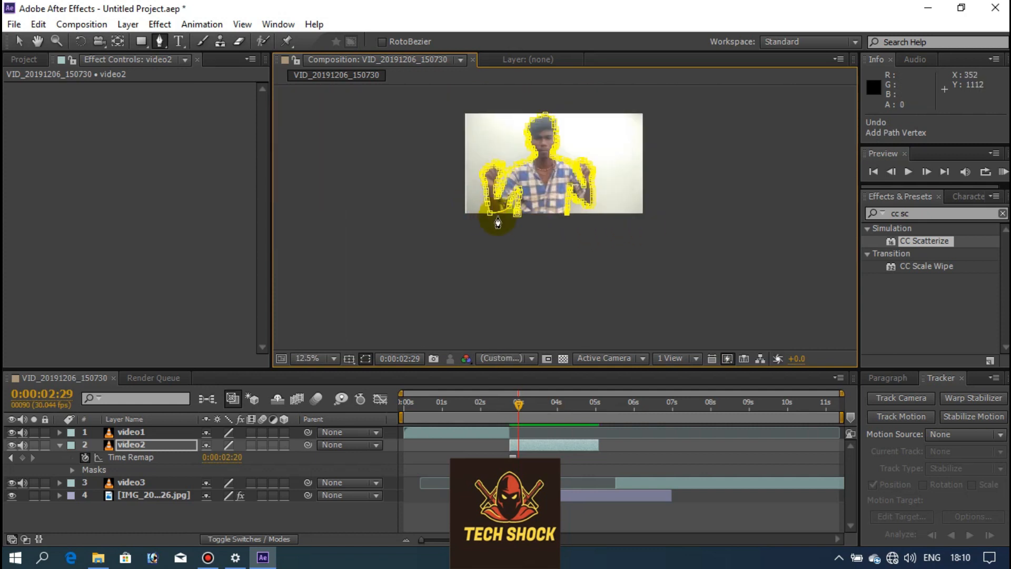
scroll(500, 222, "up", 4)
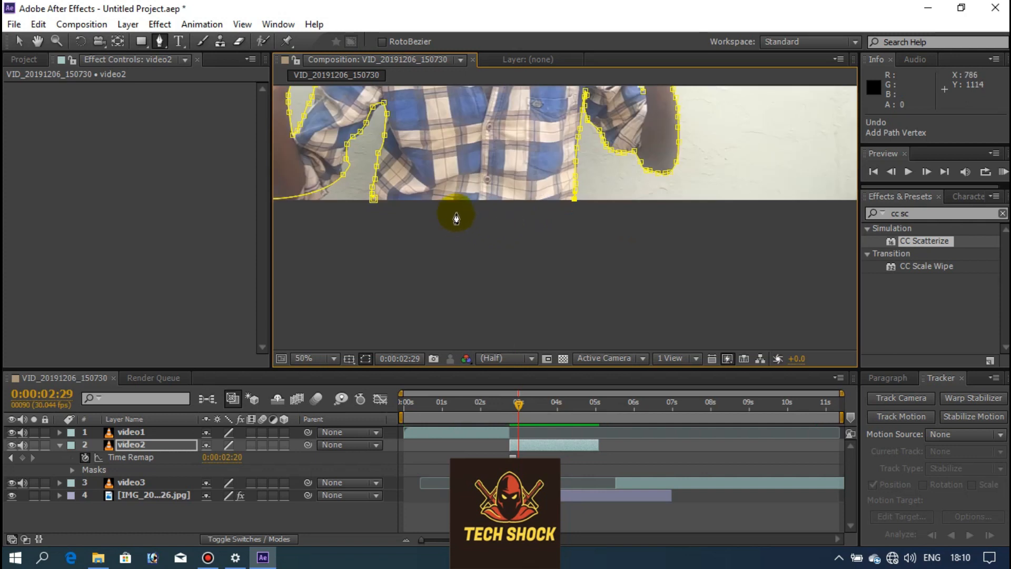
scroll(458, 218, "up", 2)
left_click_drag(436, 226, 662, 323)
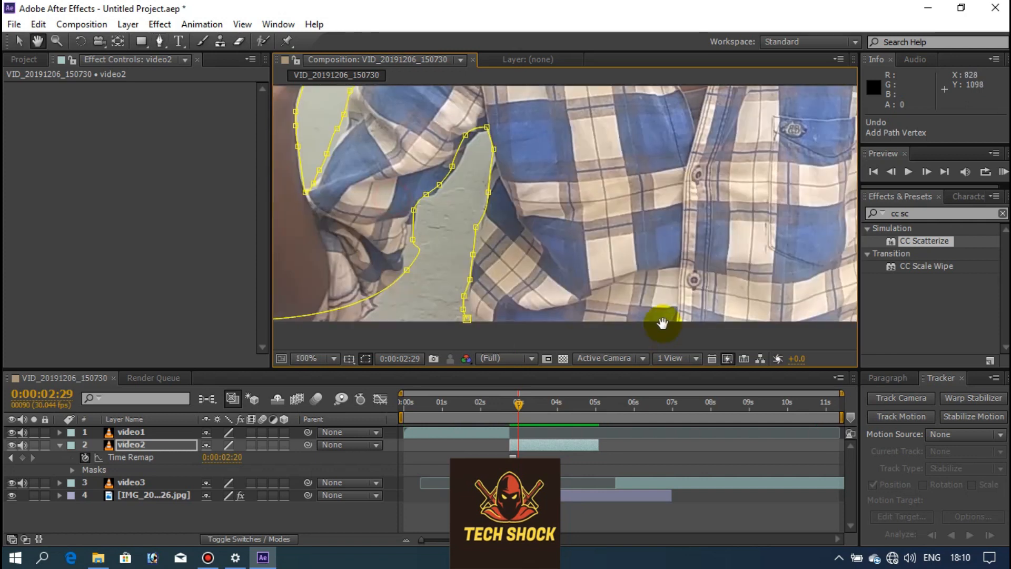
left_click(465, 304)
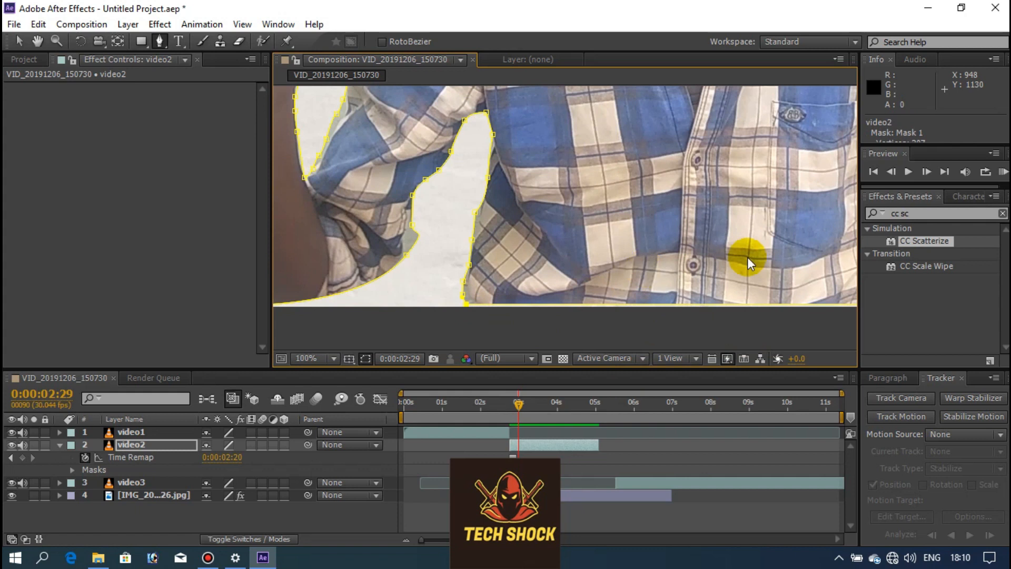
scroll(693, 247, "down", 4)
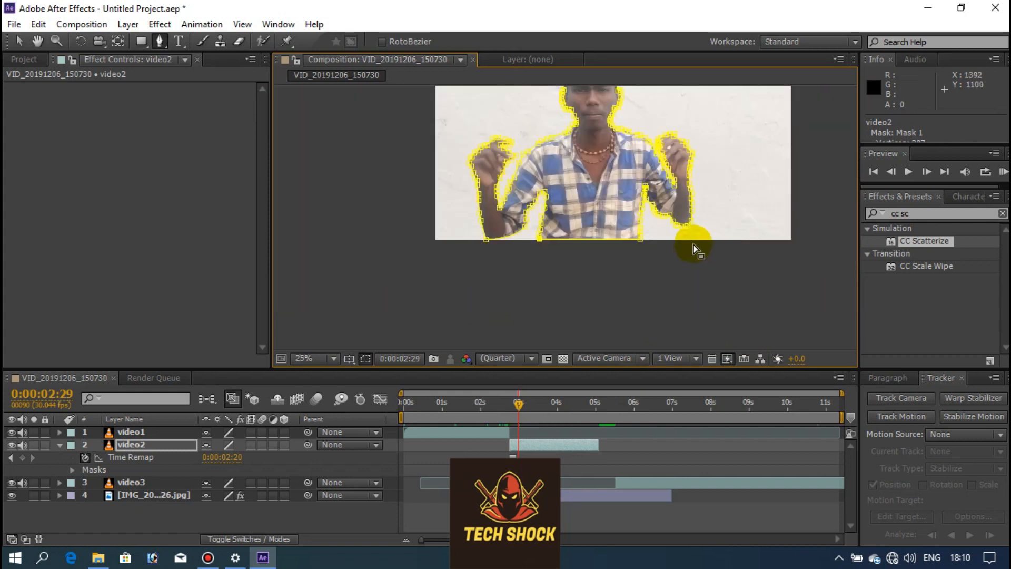
left_click_drag(672, 191, 624, 263)
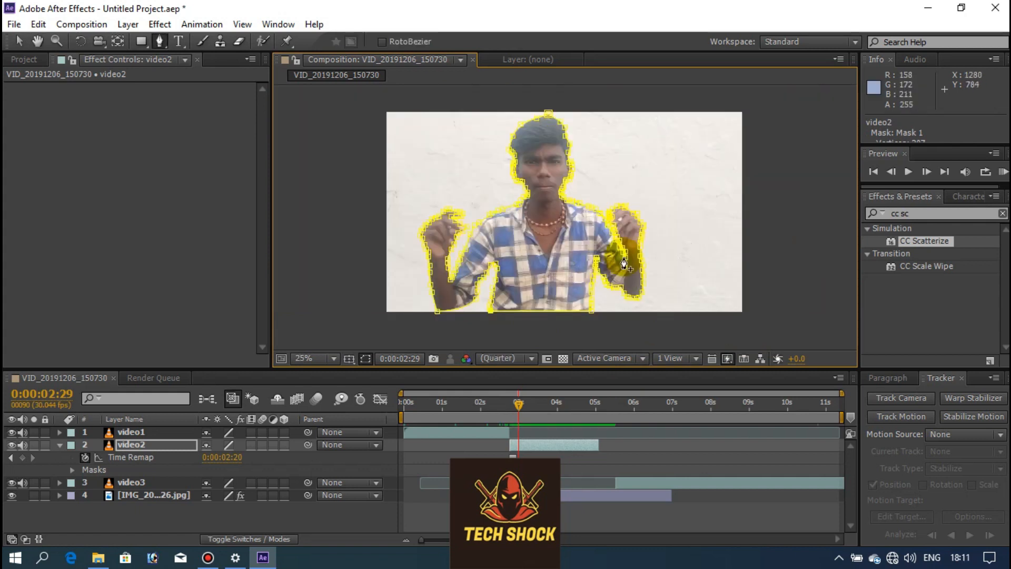
left_click(37, 41)
mouse_move(409, 226)
left_mouse_down()
mouse_move(410, 252)
mouse_move(404, 231)
left_mouse_up()
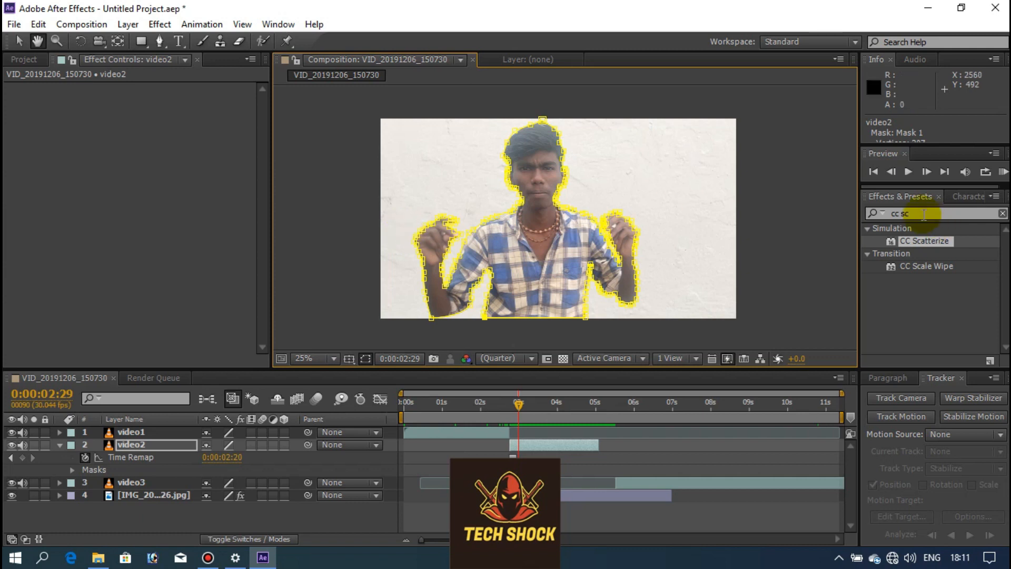
Step: Search the effects for "cc sc" and apply CC Scatterize to the video2 layer
left_click(1002, 212)
left_click(937, 213)
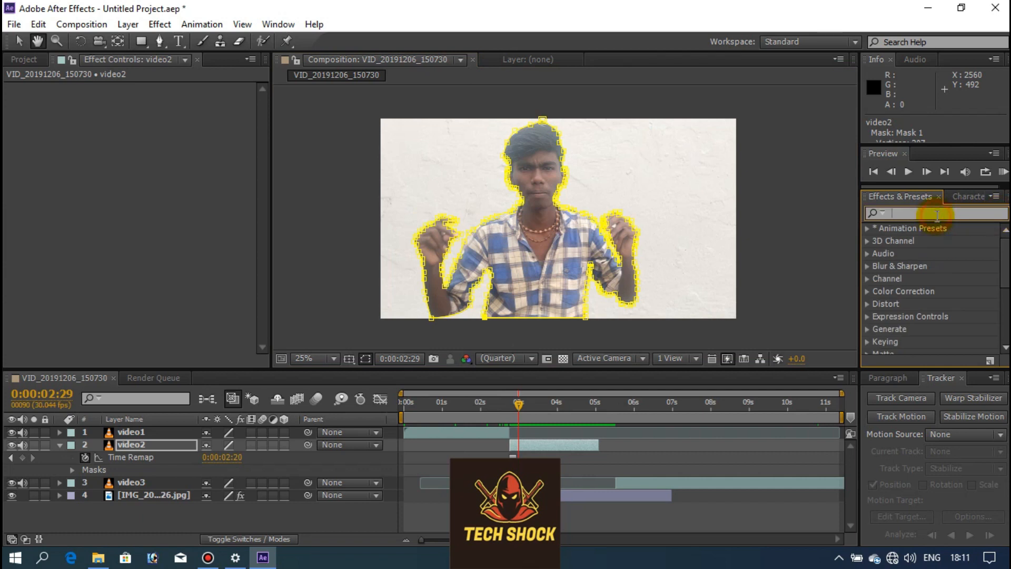
type("cc sc")
left_click(940, 239)
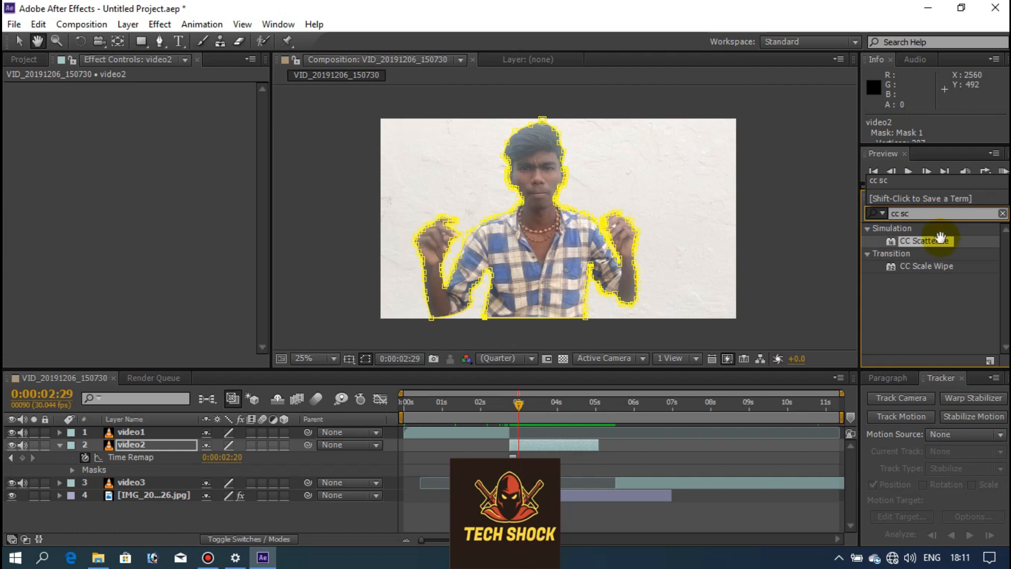
left_click(913, 298)
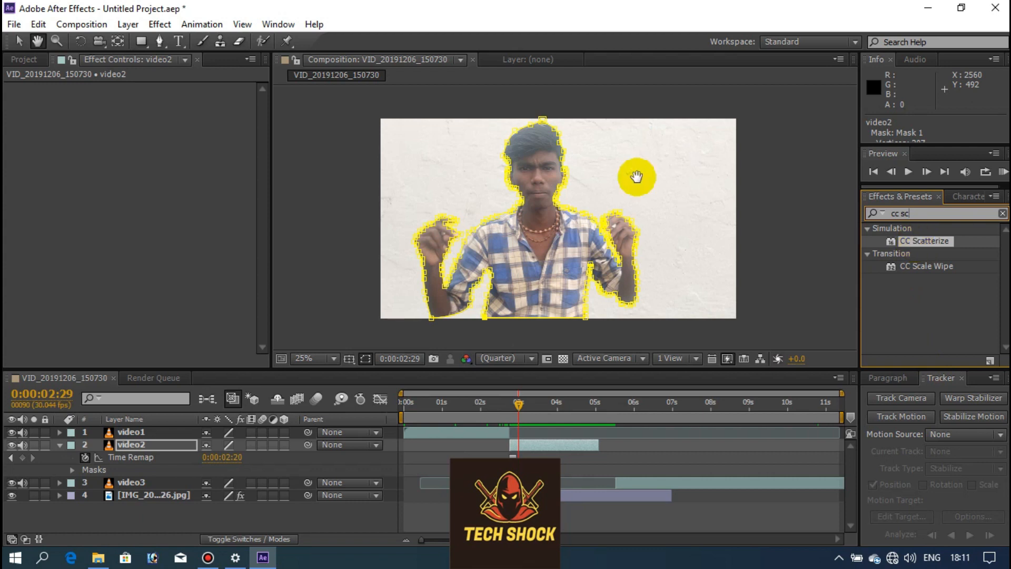
left_click(19, 41)
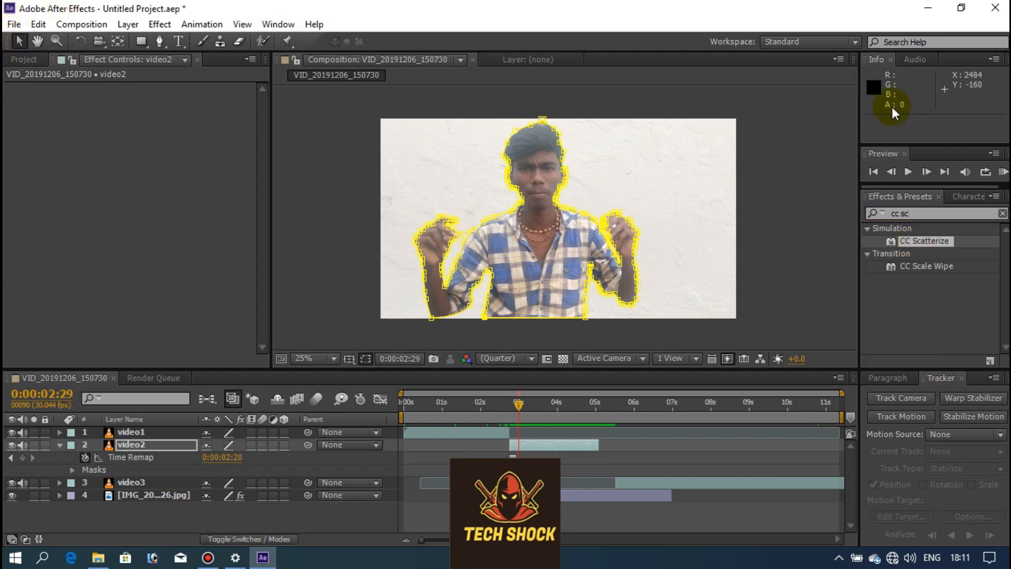
left_click_drag(893, 241, 144, 443)
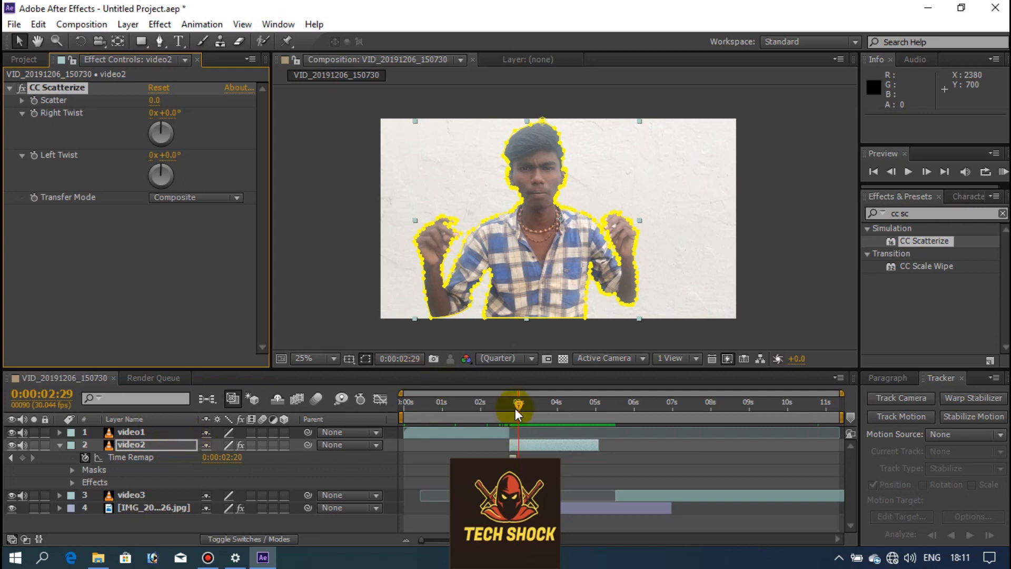
Step: Move the current time to 0:00:02:20 and trim one frame off the end of the image layer
left_click_drag(519, 403, 508, 402)
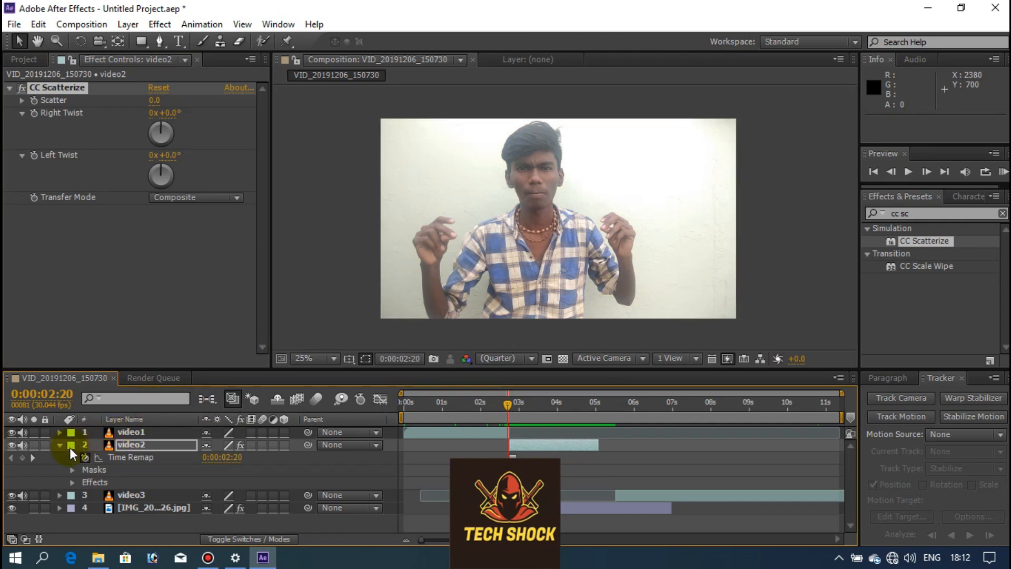
left_click(85, 481)
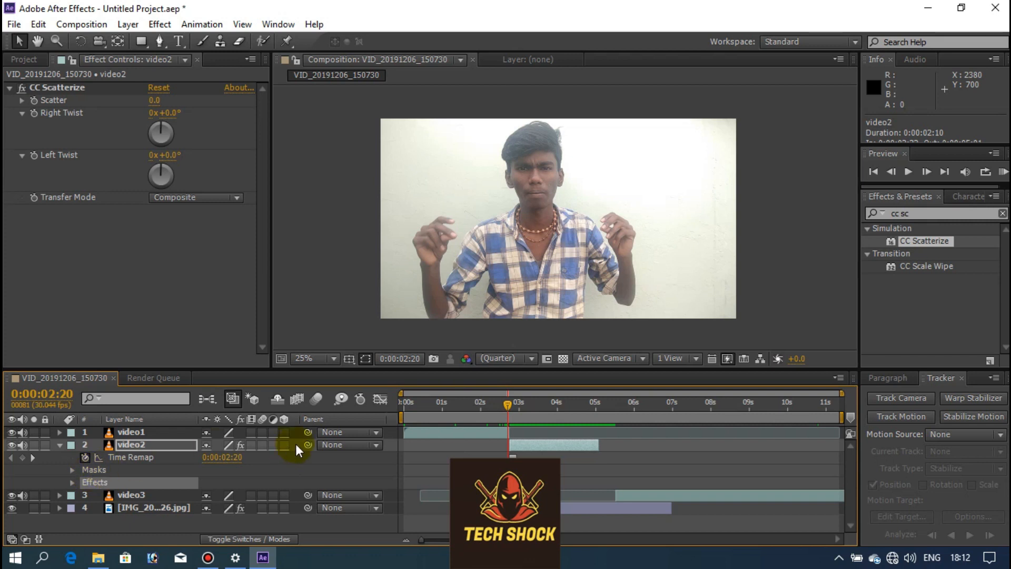
left_click_drag(670, 507, 669, 507)
left_click(135, 508)
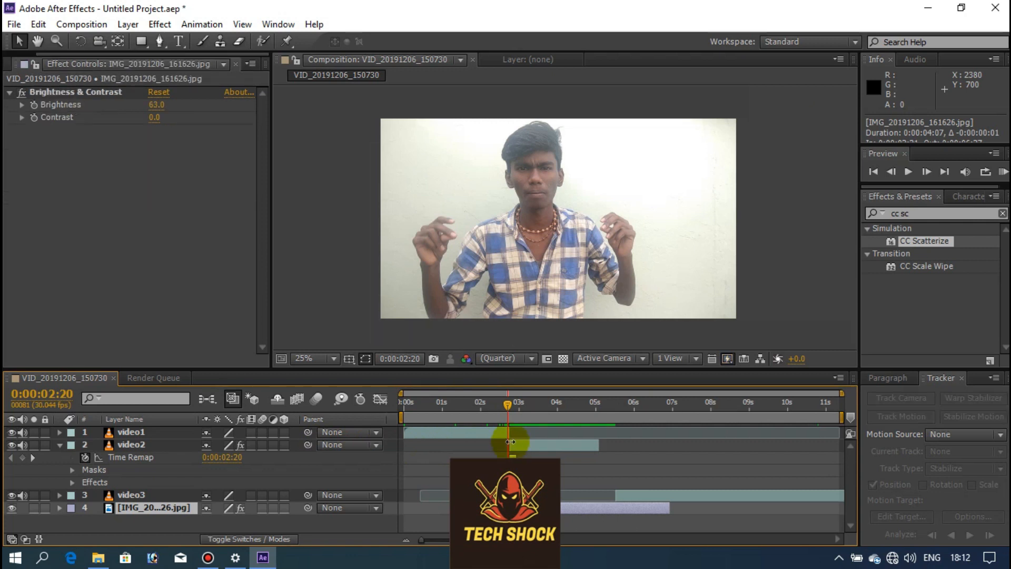
Step: Reveal the CC Scatterize properties of video2 in the timeline and set a first Scatter keyframe at 0:00:02:20
left_click(124, 443)
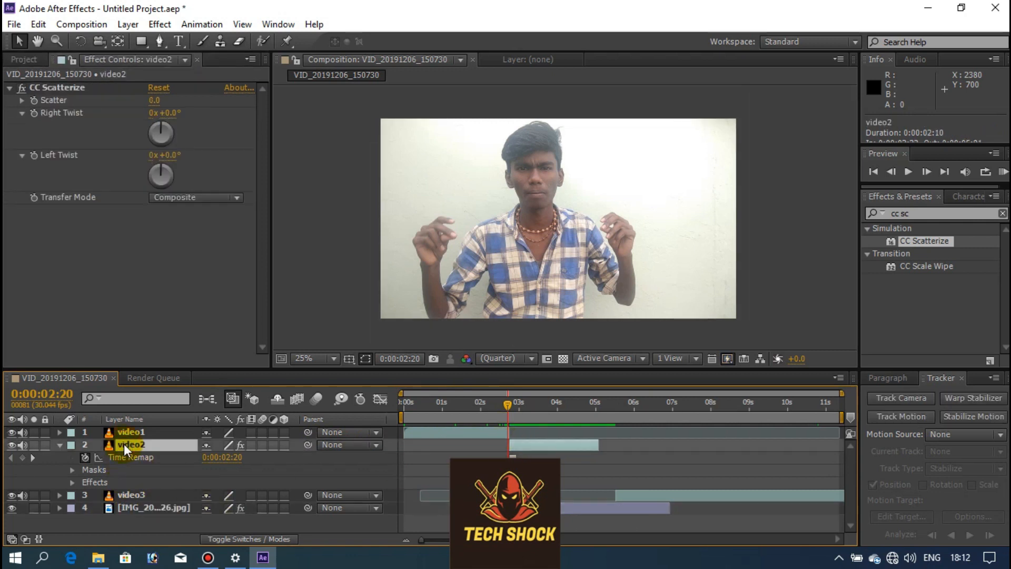
left_click(90, 480)
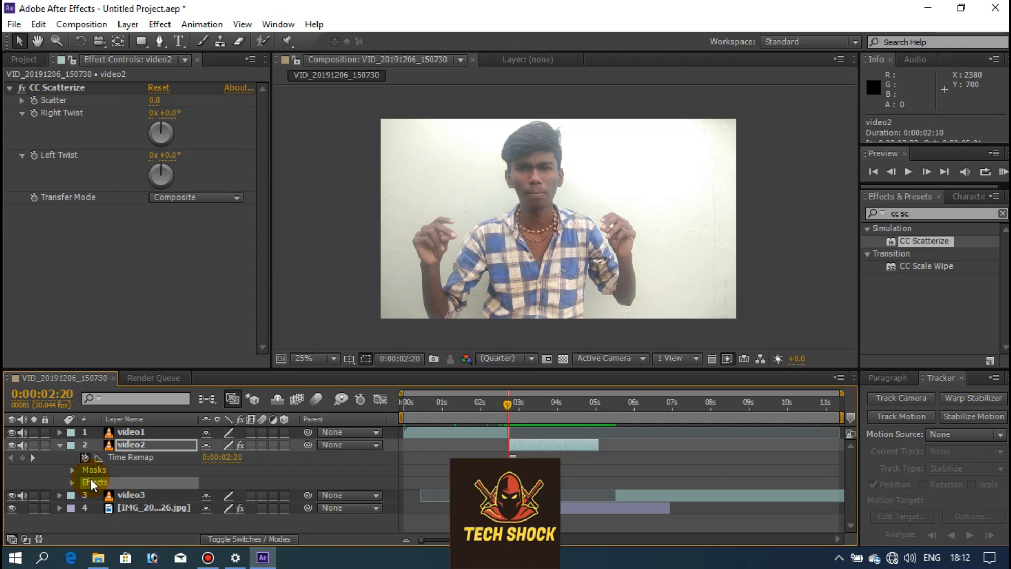
left_click(90, 481)
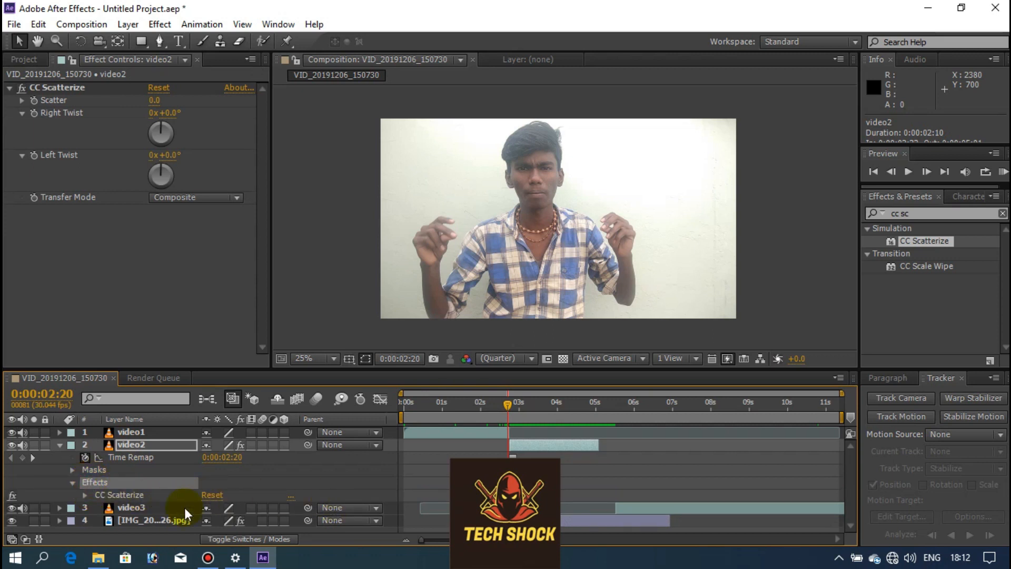
left_click(113, 481)
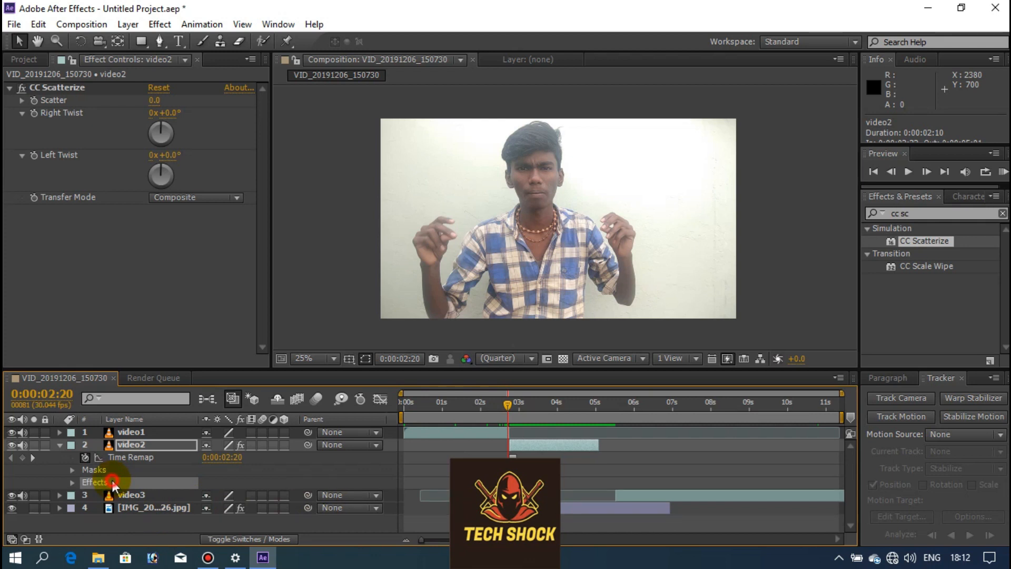
left_click(68, 479)
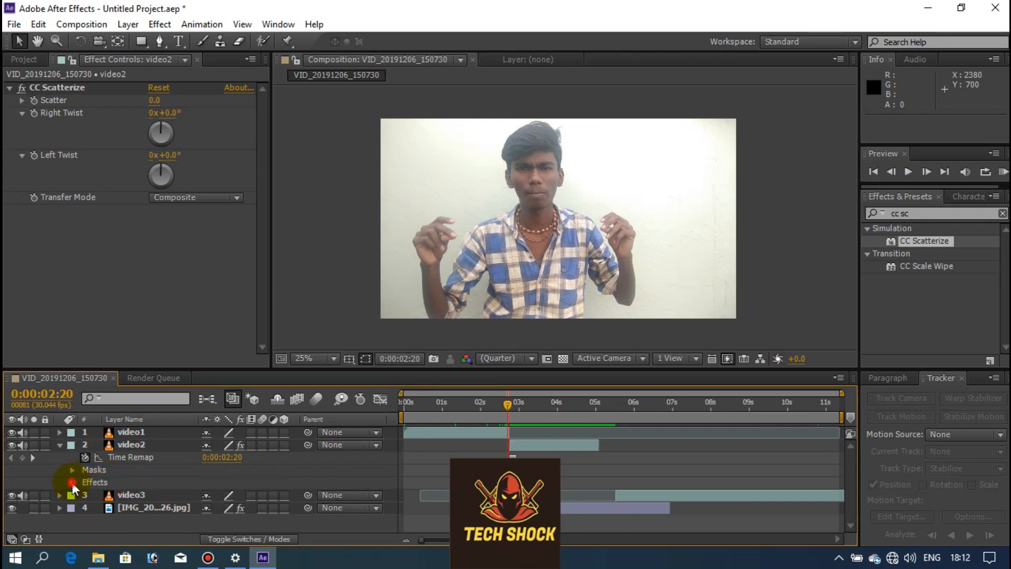
left_click(71, 482)
left_click(86, 495)
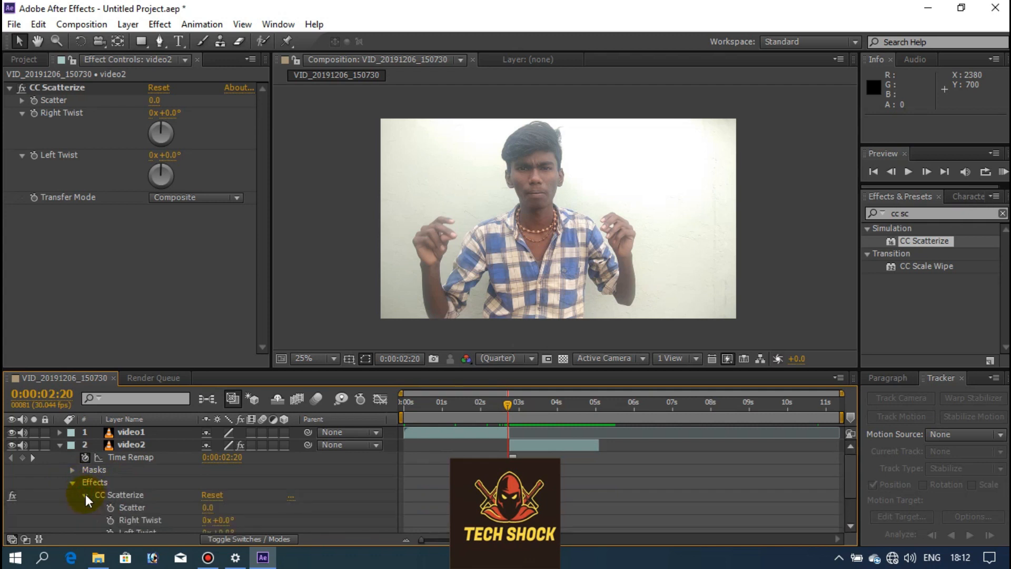
scroll(200, 495, "down", 1)
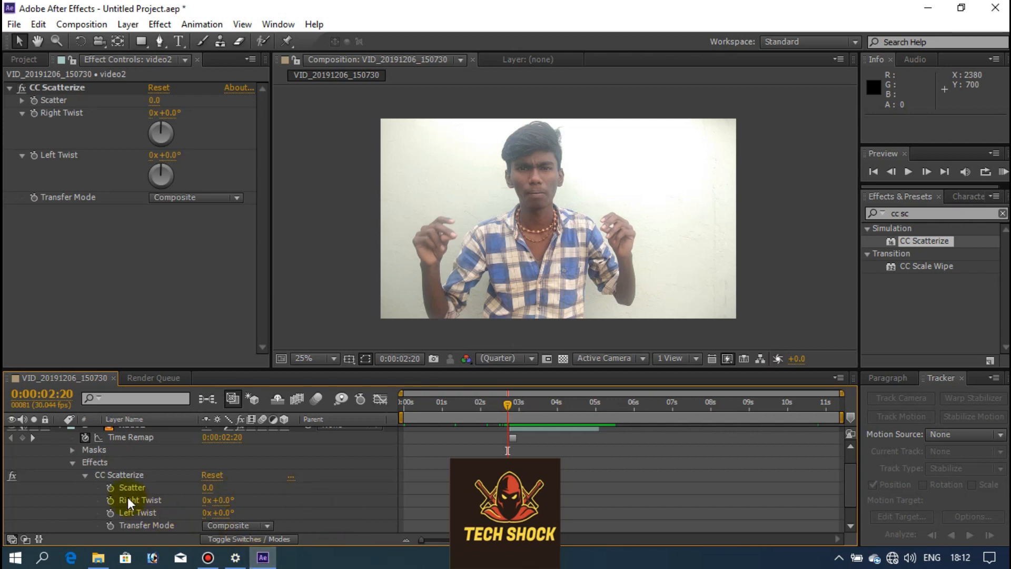
left_click(111, 486)
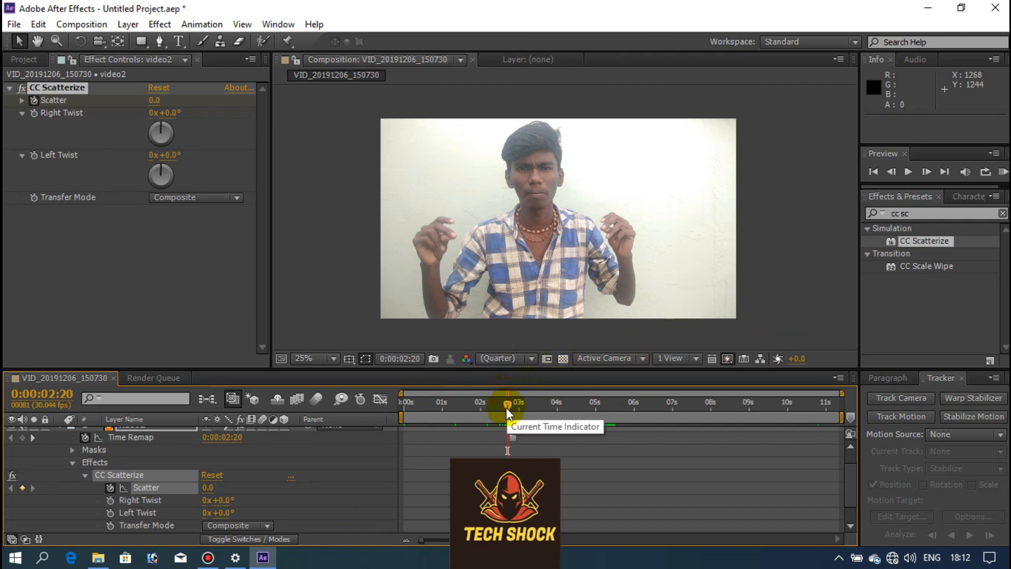
Step: Move the current time to 0:00:02:24 and set video2's Scatter to 52
left_click_drag(846, 480, 854, 466)
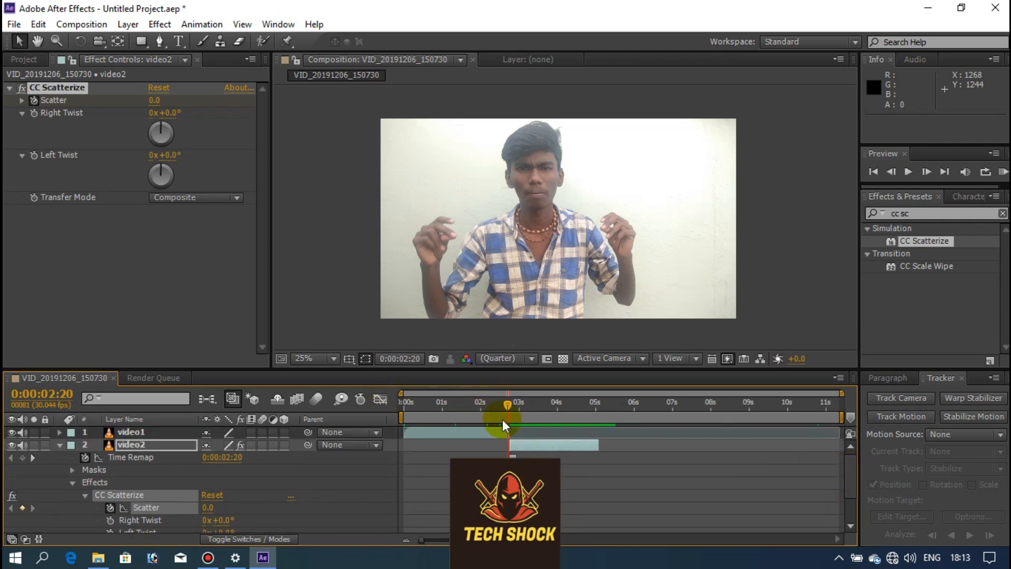
mouse_move(508, 405)
left_mouse_down()
mouse_move(529, 403)
mouse_move(503, 395)
left_mouse_up()
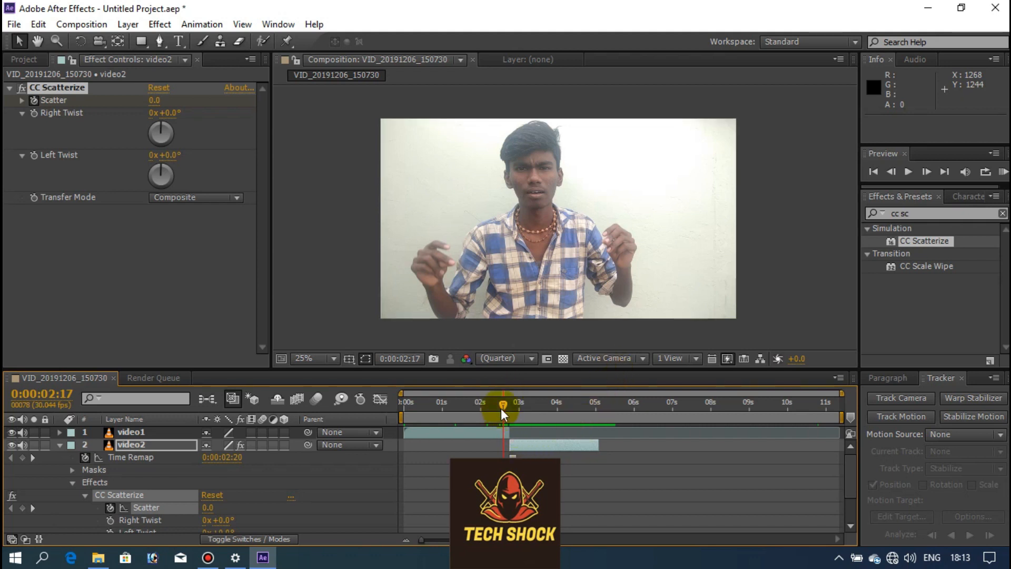
mouse_move(503, 405)
left_mouse_down()
mouse_move(548, 410)
mouse_move(511, 414)
mouse_move(500, 405)
mouse_move(509, 405)
left_mouse_up()
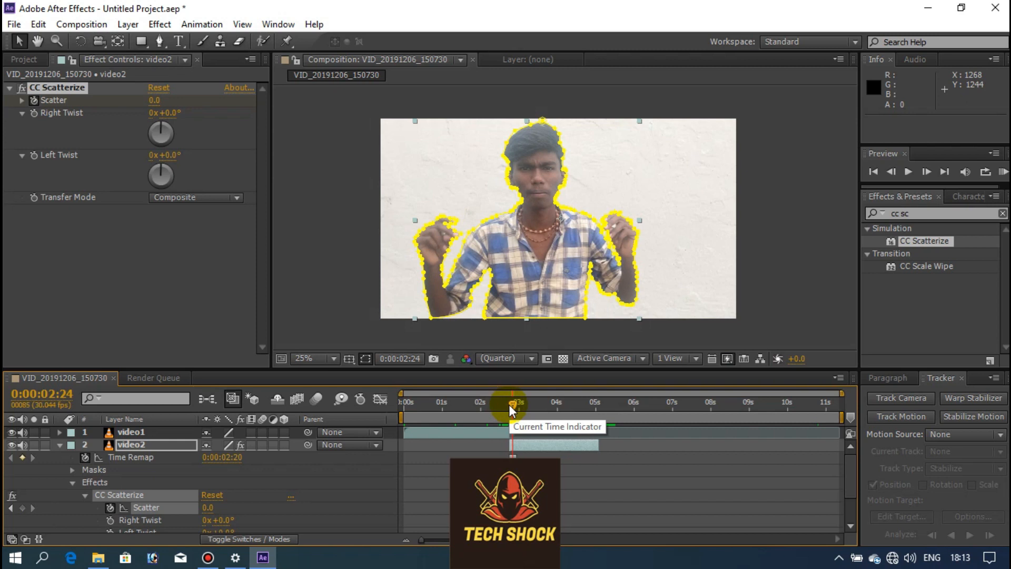
scroll(681, 504, "down", 3)
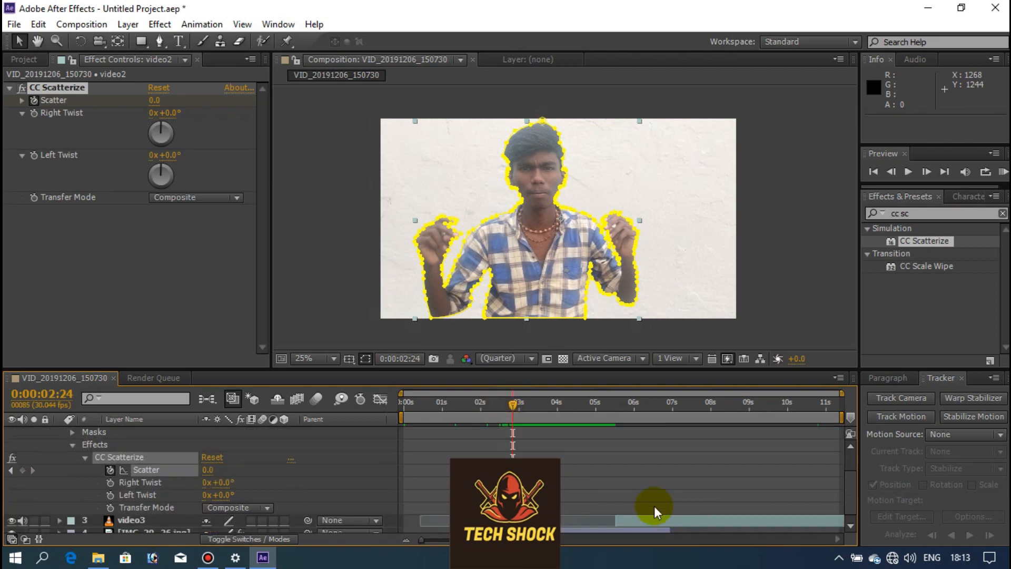
scroll(653, 500, "up", 3)
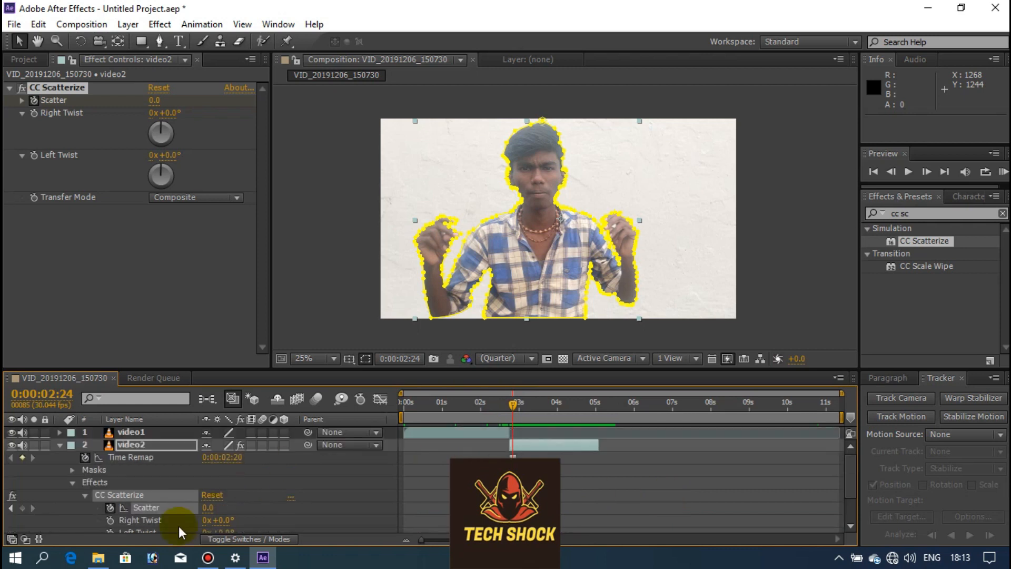
scroll(224, 501, "down", 3)
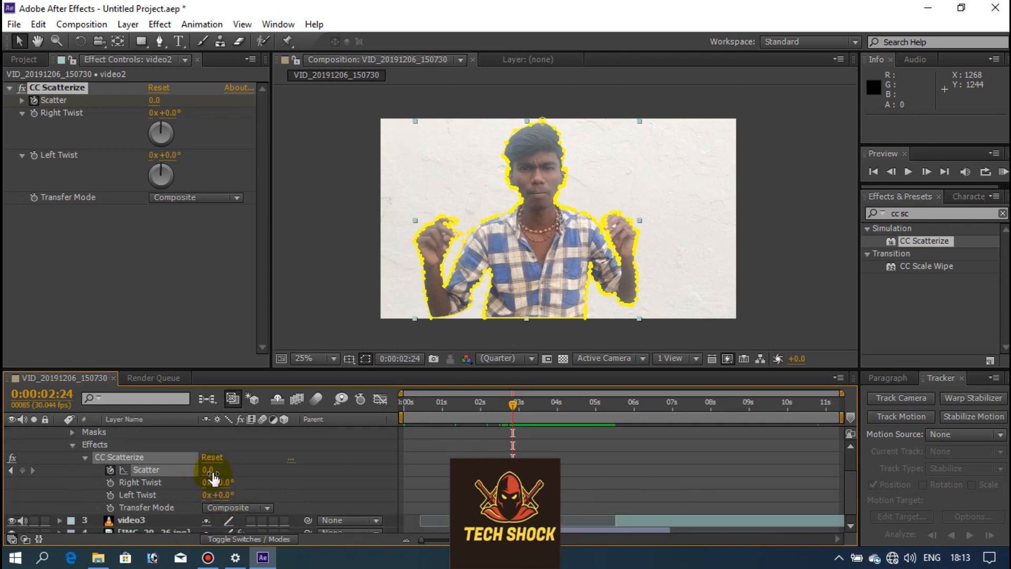
left_click_drag(212, 471, 252, 472)
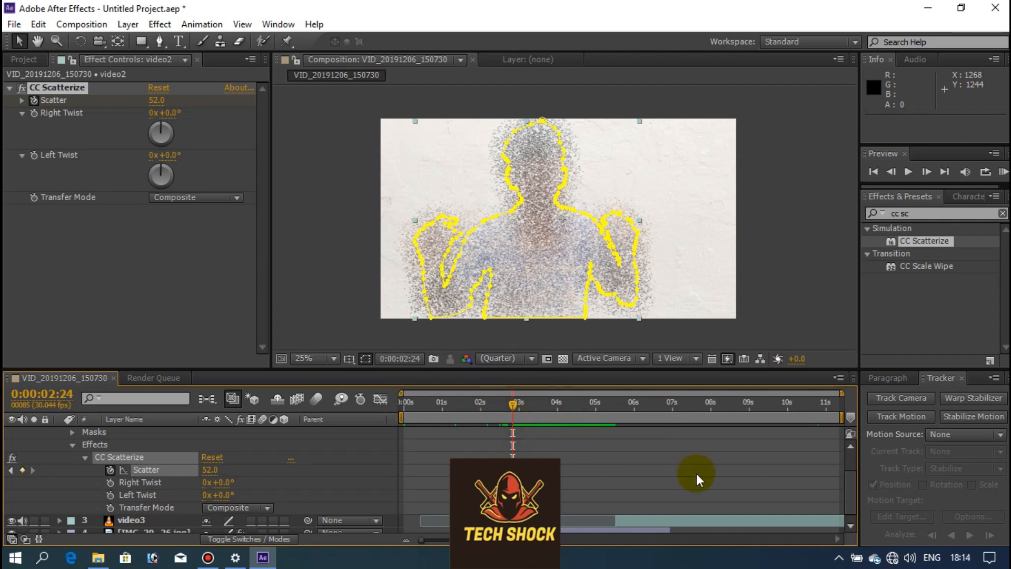
Step: Preview the scatter animation on video2 by scrubbing the current time forward to 0:00:03:05
left_click_drag(851, 478, 851, 466)
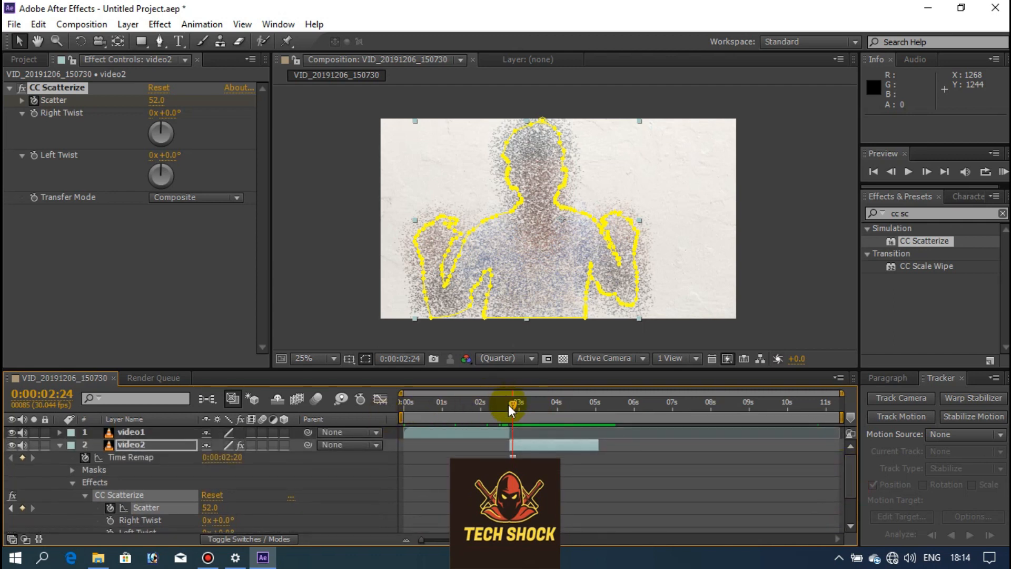
mouse_move(508, 404)
left_mouse_down()
mouse_move(516, 412)
mouse_move(509, 408)
left_mouse_up()
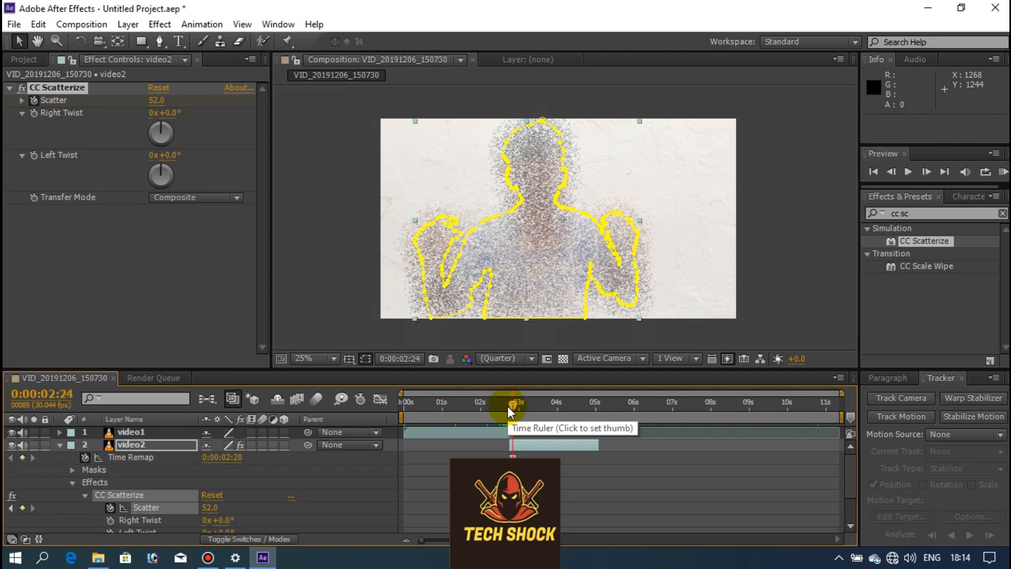
left_click_drag(507, 406, 526, 405)
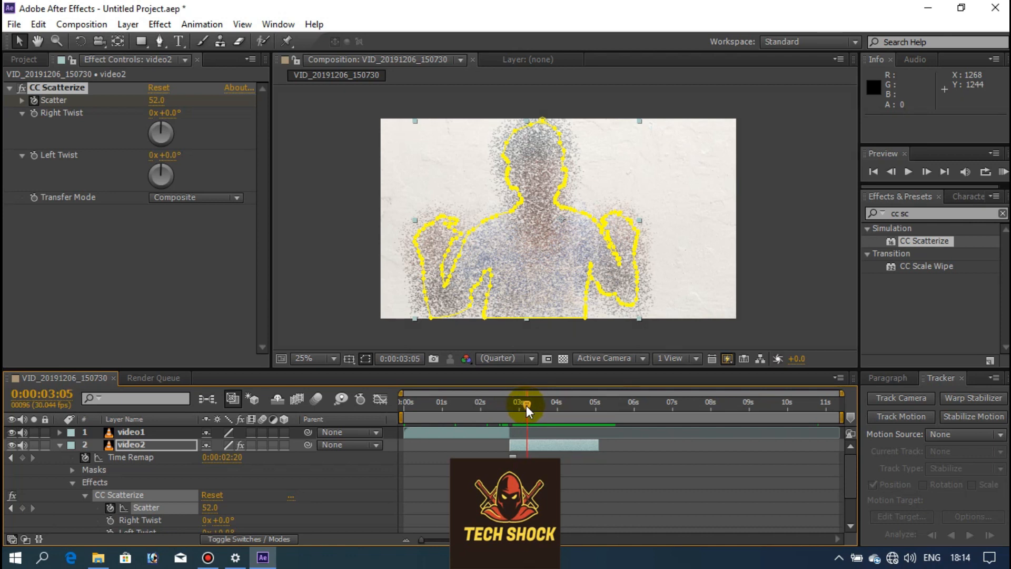
Step: Set video2's Scatter to 52 at 0:00:02:22 and scrub forward to 0:00:03:11 to preview the effect
left_click_drag(526, 406, 508, 407)
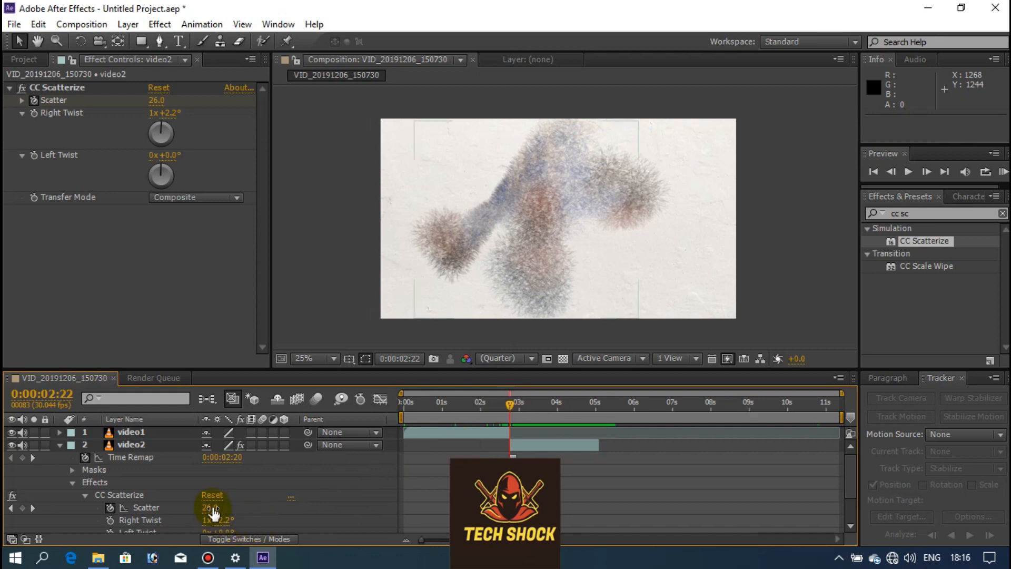
left_click_drag(213, 509, 231, 505)
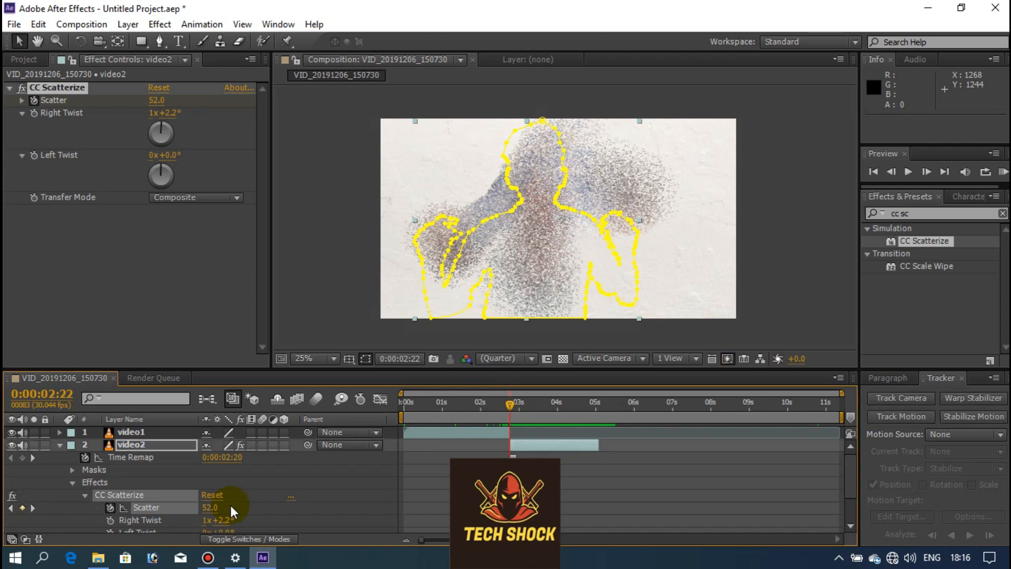
mouse_move(510, 405)
left_mouse_down()
mouse_move(521, 405)
mouse_move(497, 404)
mouse_move(512, 404)
left_mouse_up()
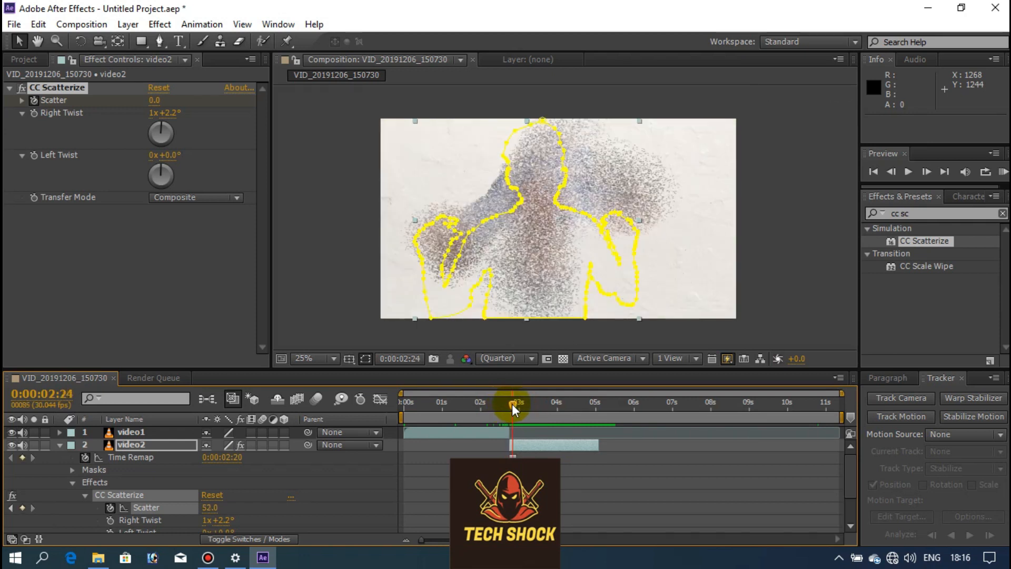
left_click_drag(513, 409, 533, 407)
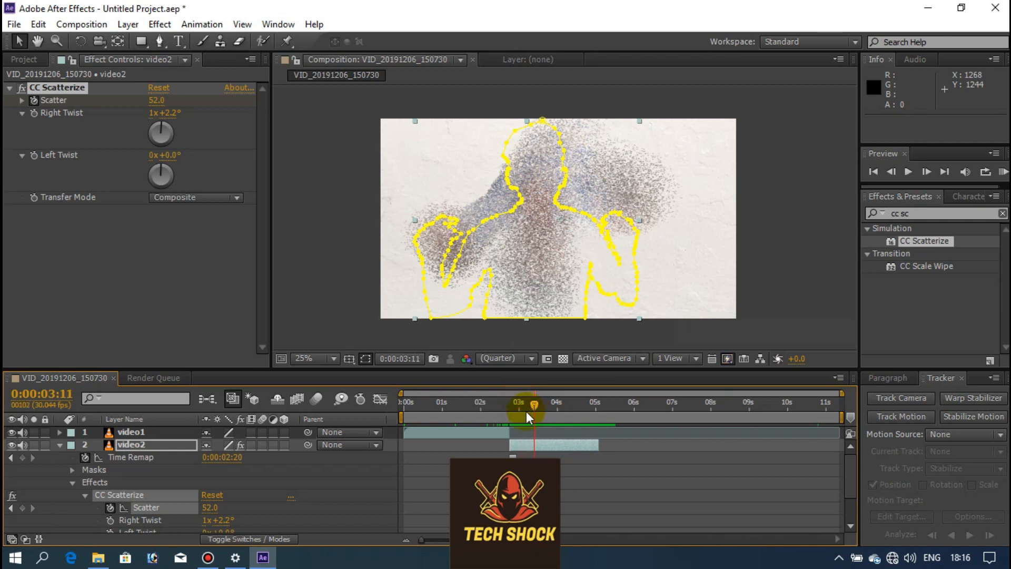